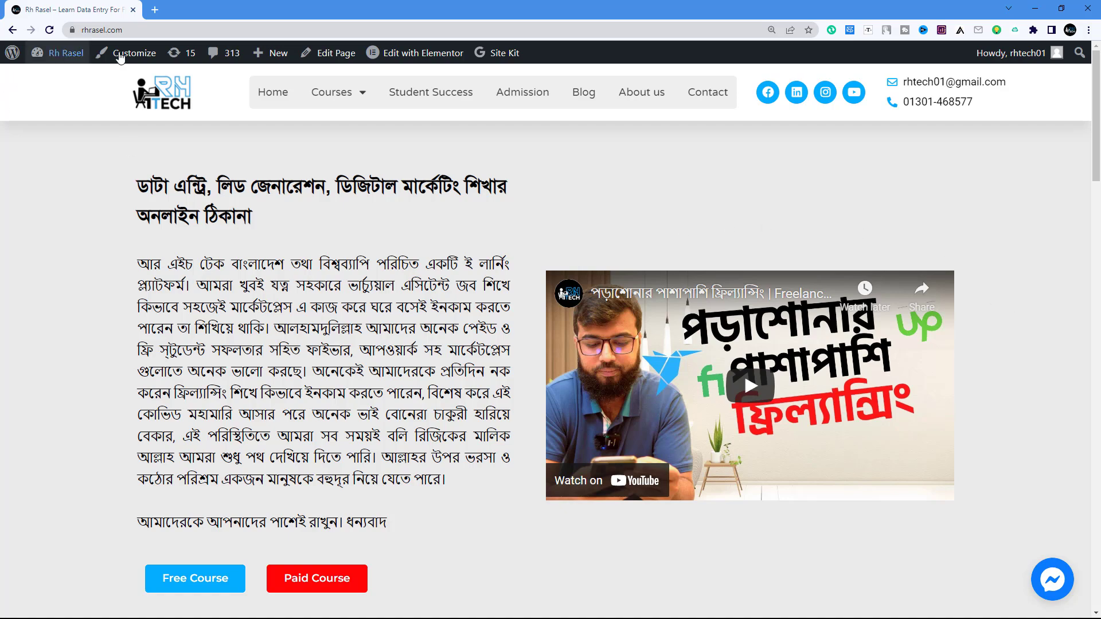
left_click(140, 30)
left_click(141, 31)
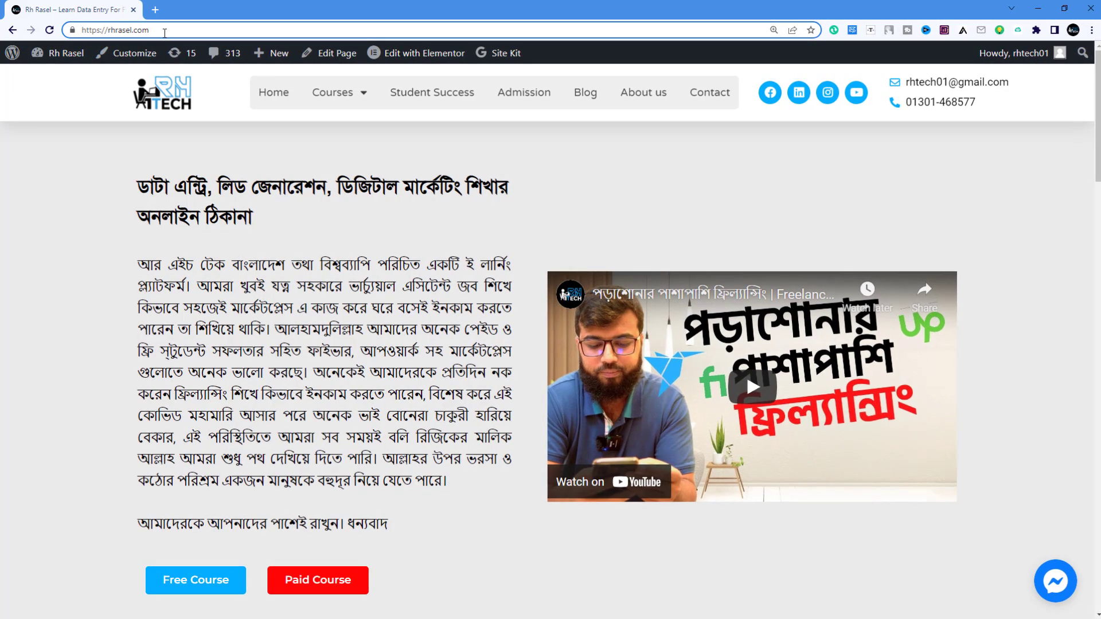
type("/")
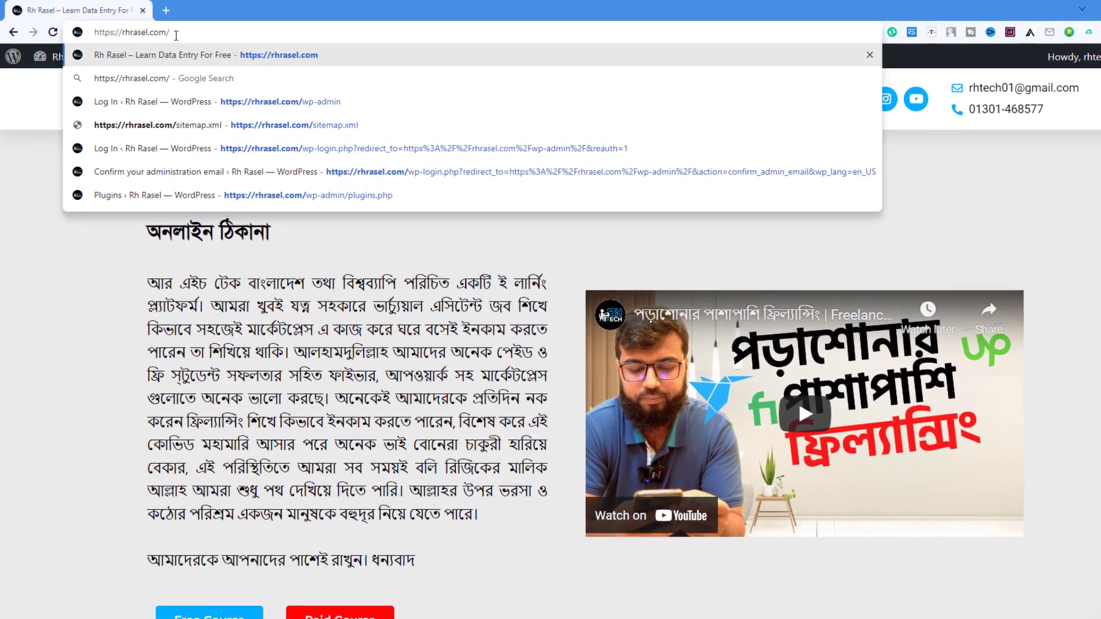
type("sitemap.xml")
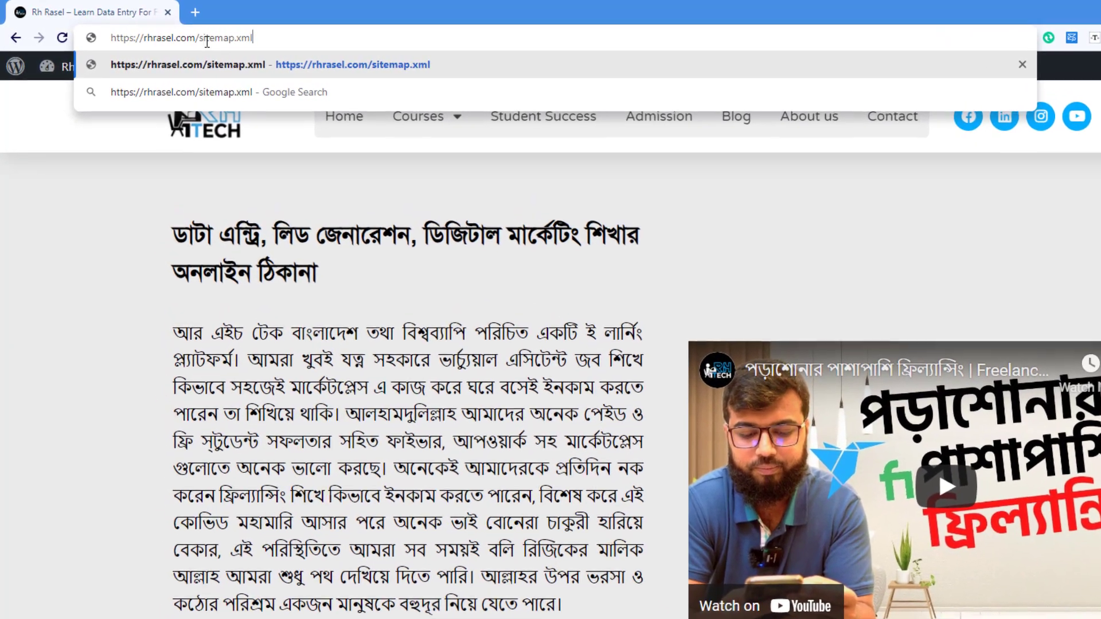
key("Return")
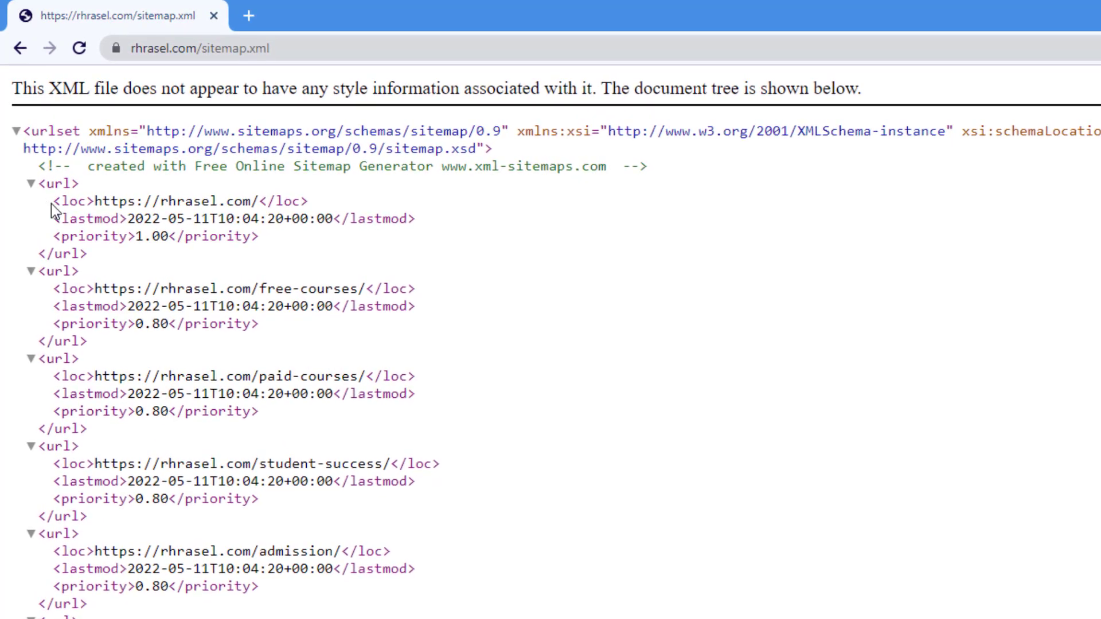
Enlarge the sitemap text and examine the listed page URLs, including free-courses, paid-courses and student-success
key("ctrl+plus")
key("ctrl+plus")
key("ctrl+plus")
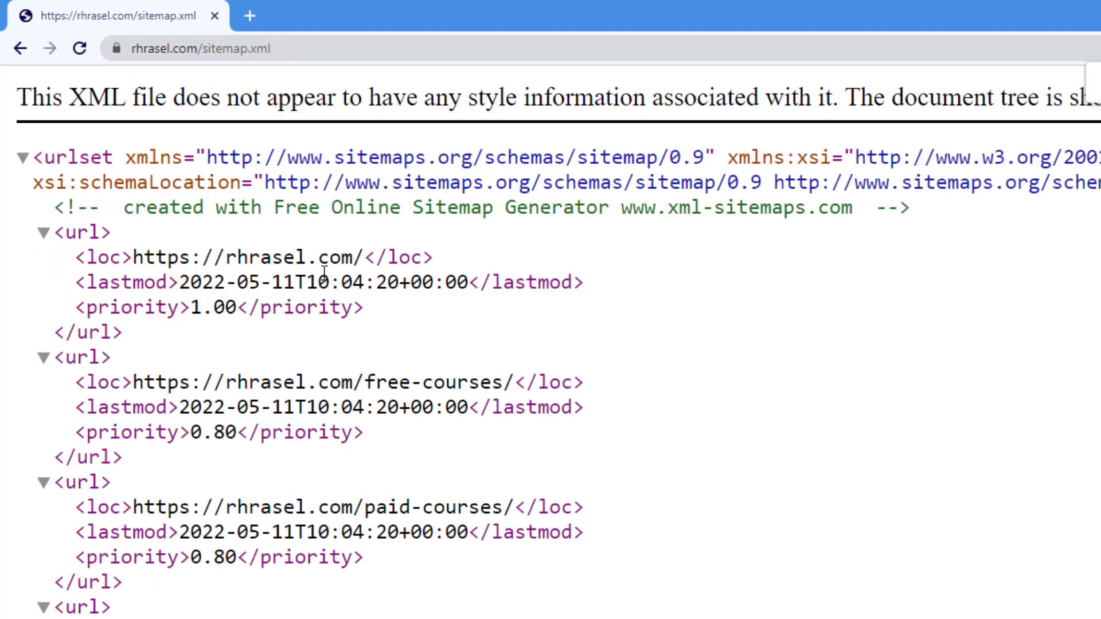
left_click_drag(399, 382, 445, 383)
left_click_drag(411, 509, 457, 510)
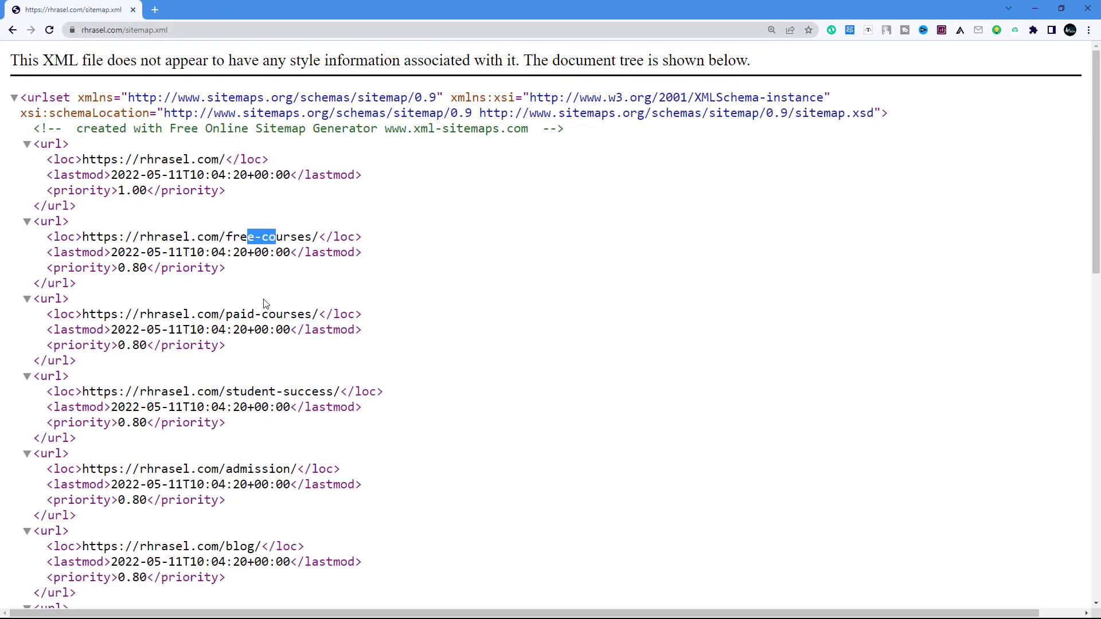
left_click_drag(283, 316, 285, 315)
left_click_drag(276, 391, 290, 392)
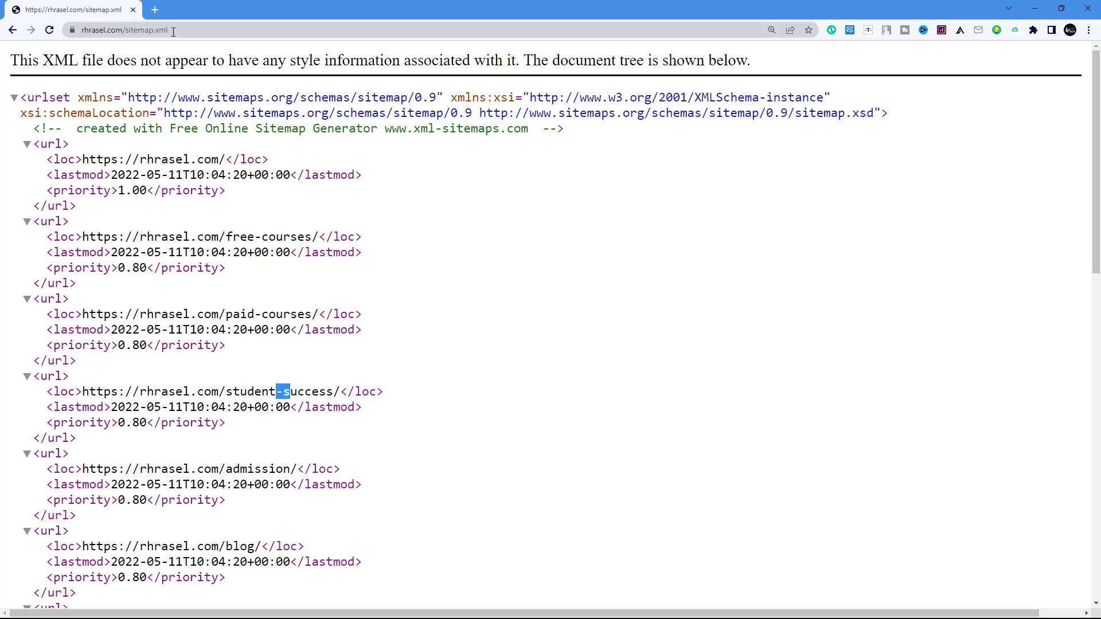
Return to the rhrasel.com home page and open the site's WordPress dashboard
left_click_drag(173, 32, 128, 32)
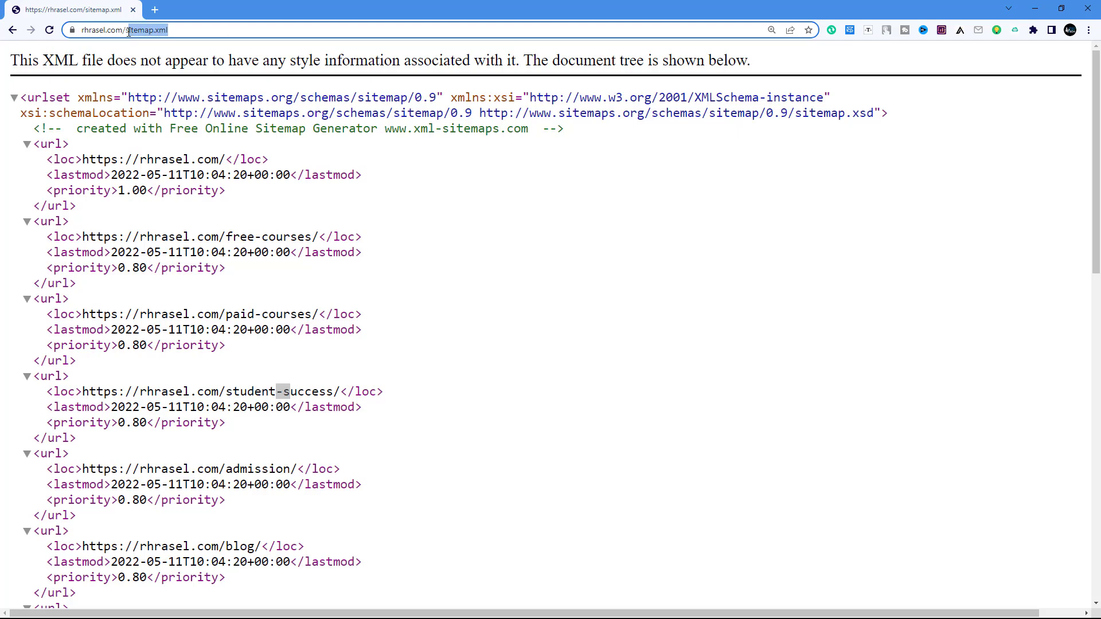
key("BackSpace")
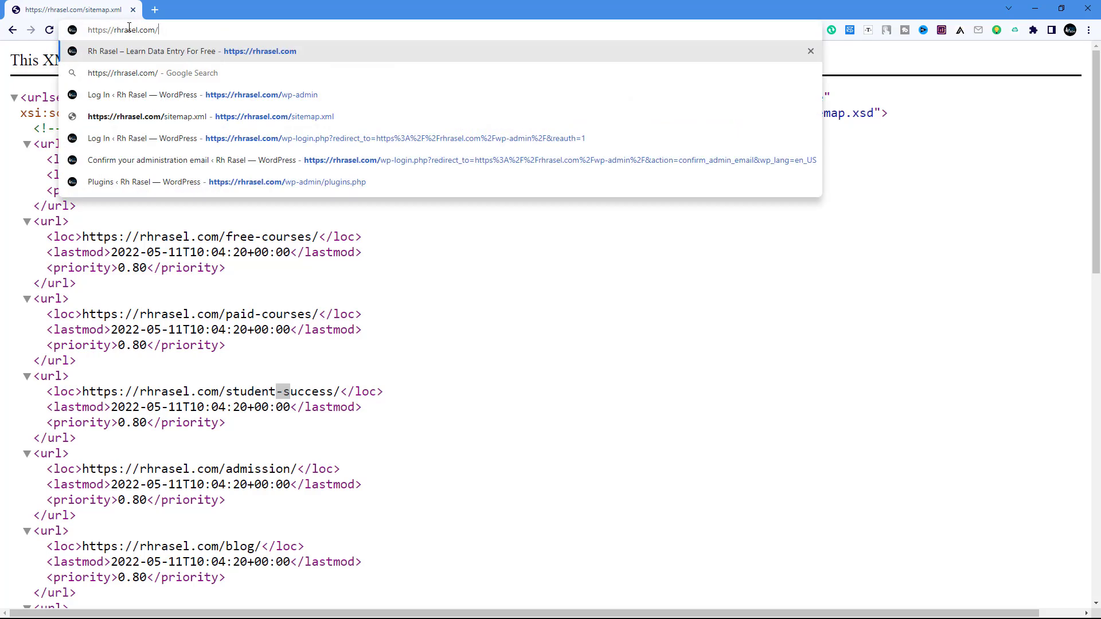
key("Return")
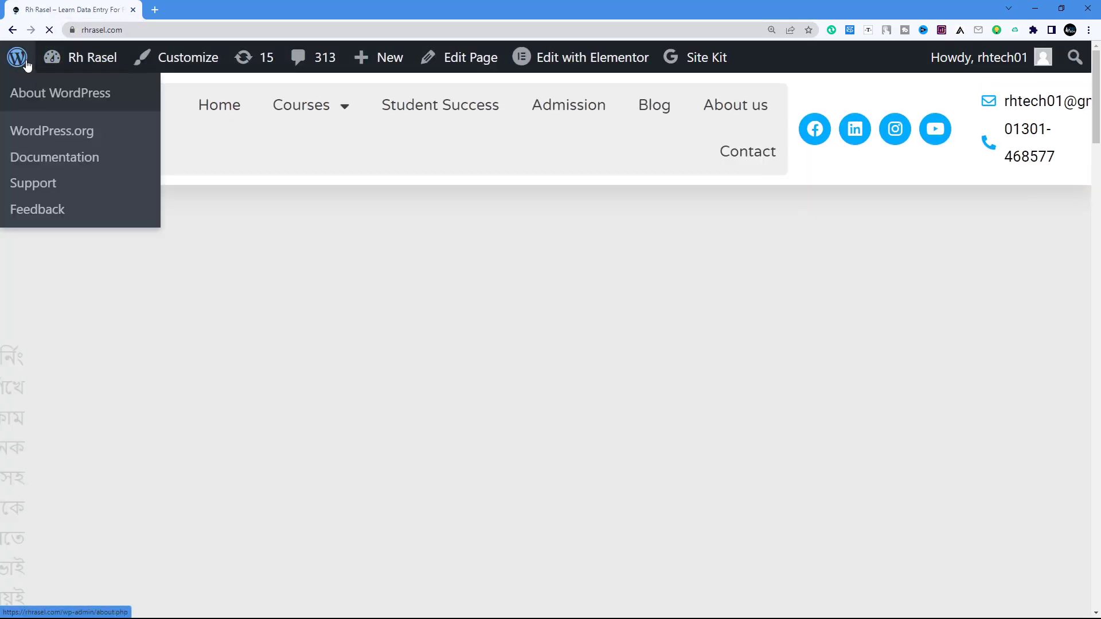
left_click(66, 57)
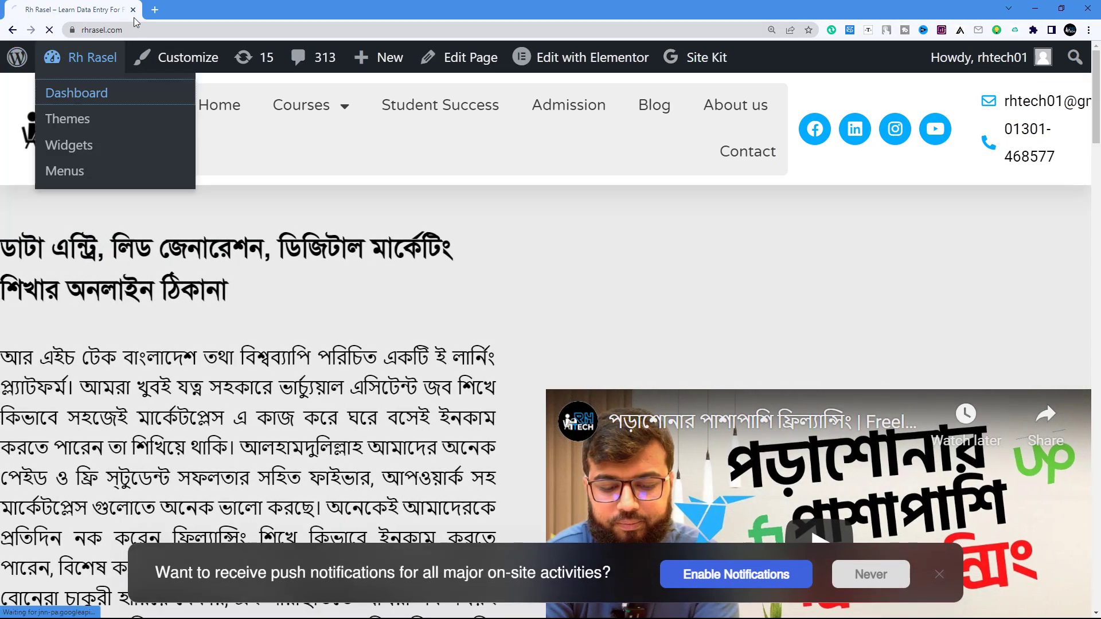
Open the WordPress page for adding new plugins
scroll(143, 286, "down", 3)
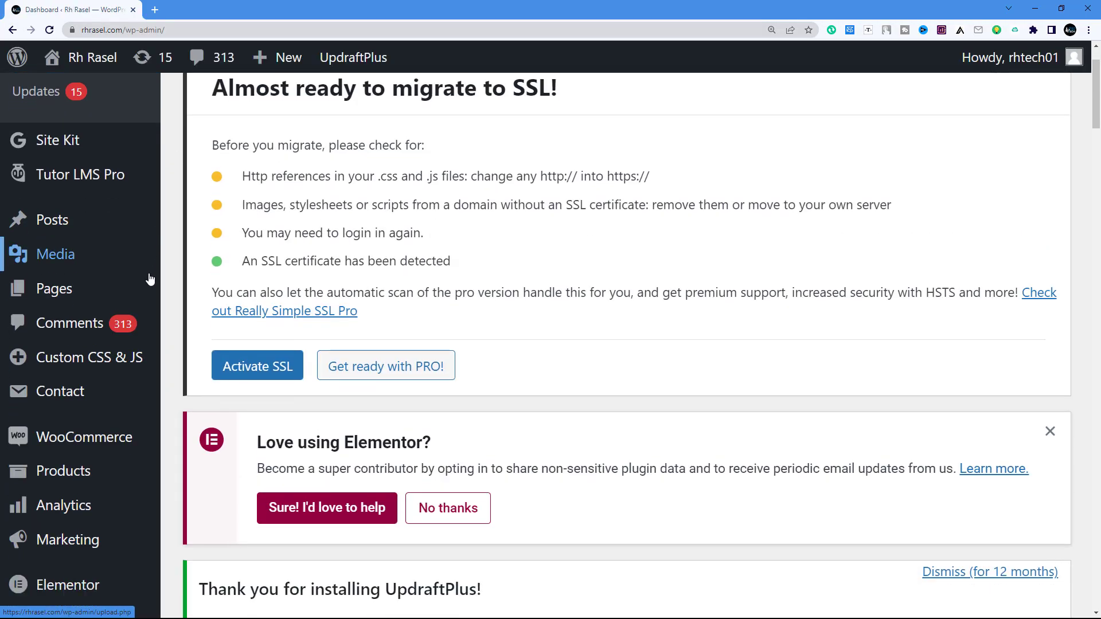
scroll(136, 296, "down", 5)
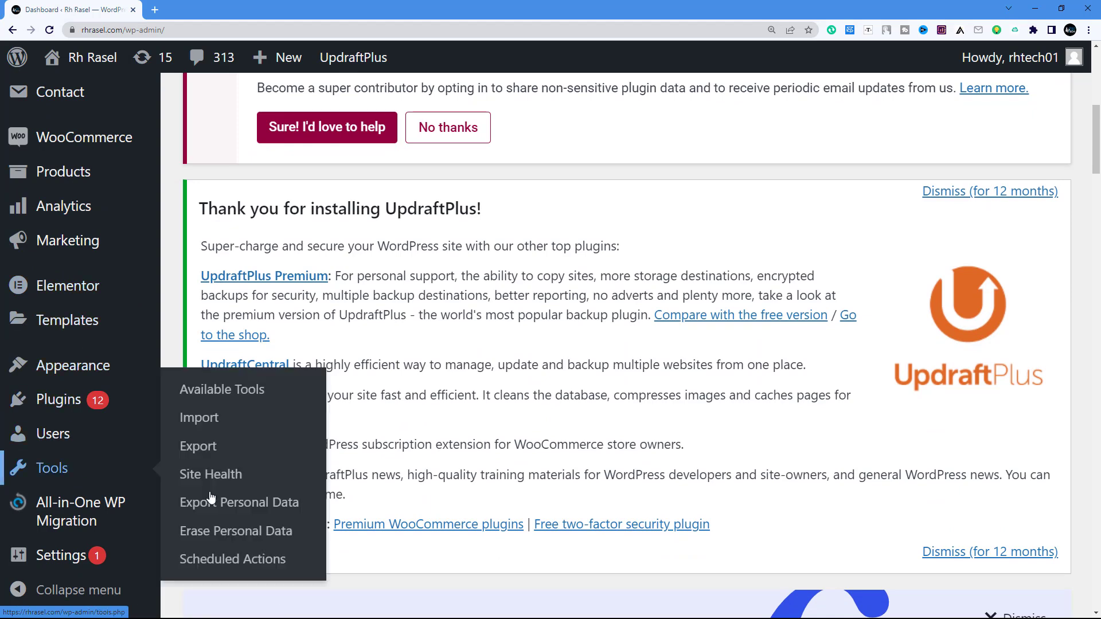
mouse_move(78, 401)
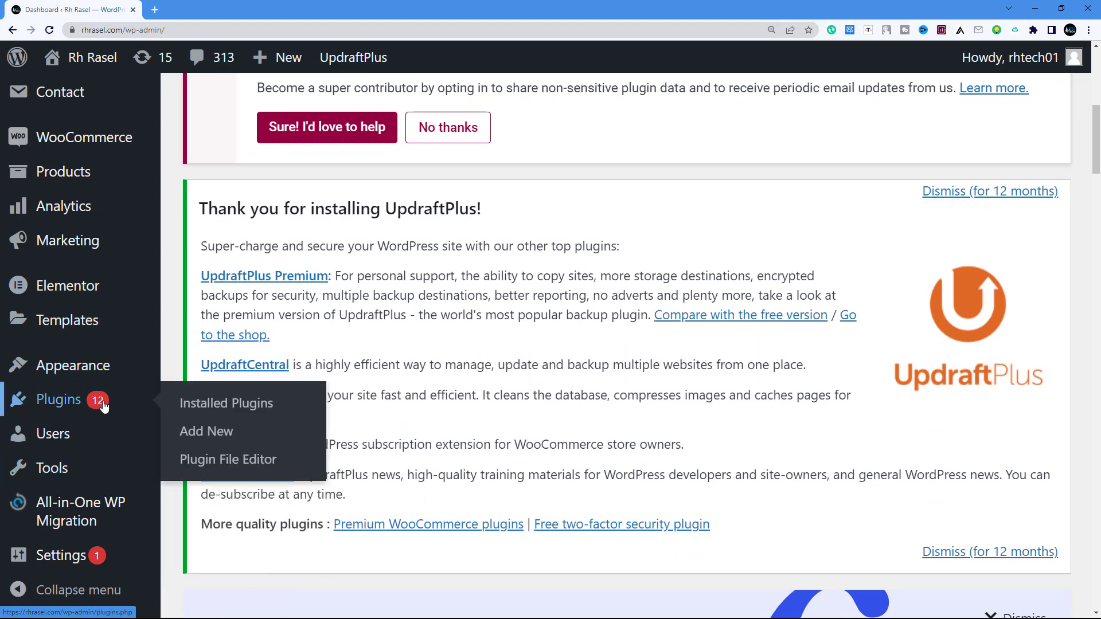
left_click(220, 435)
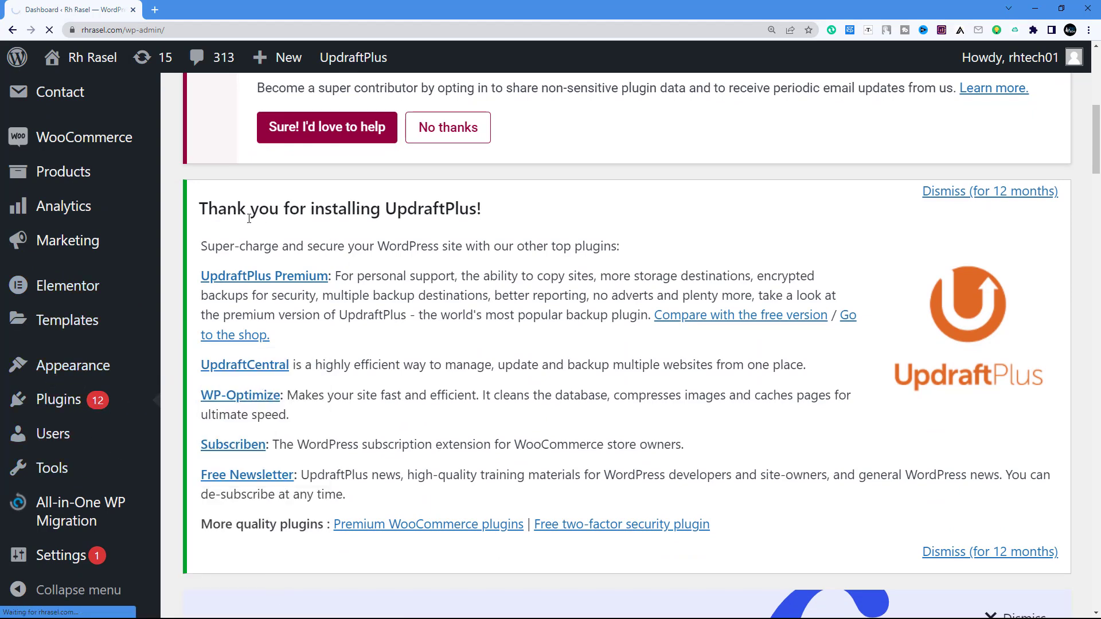
Search the plugin directory for "sitemap"
scroll(537, 242, "down", 10)
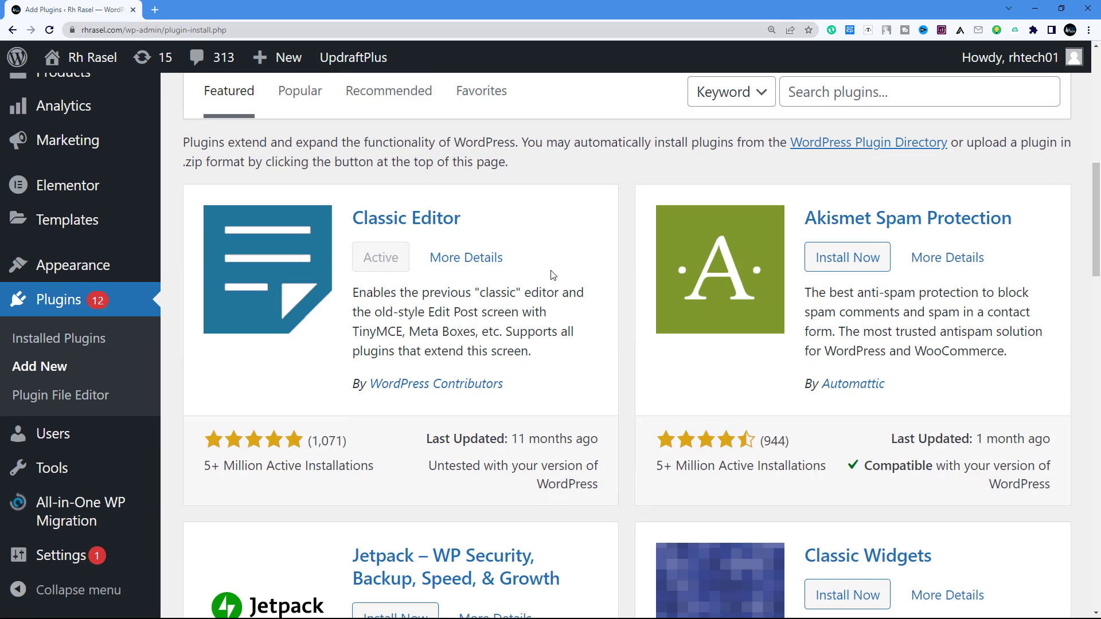
scroll(548, 276, "up", 5)
left_click(849, 382)
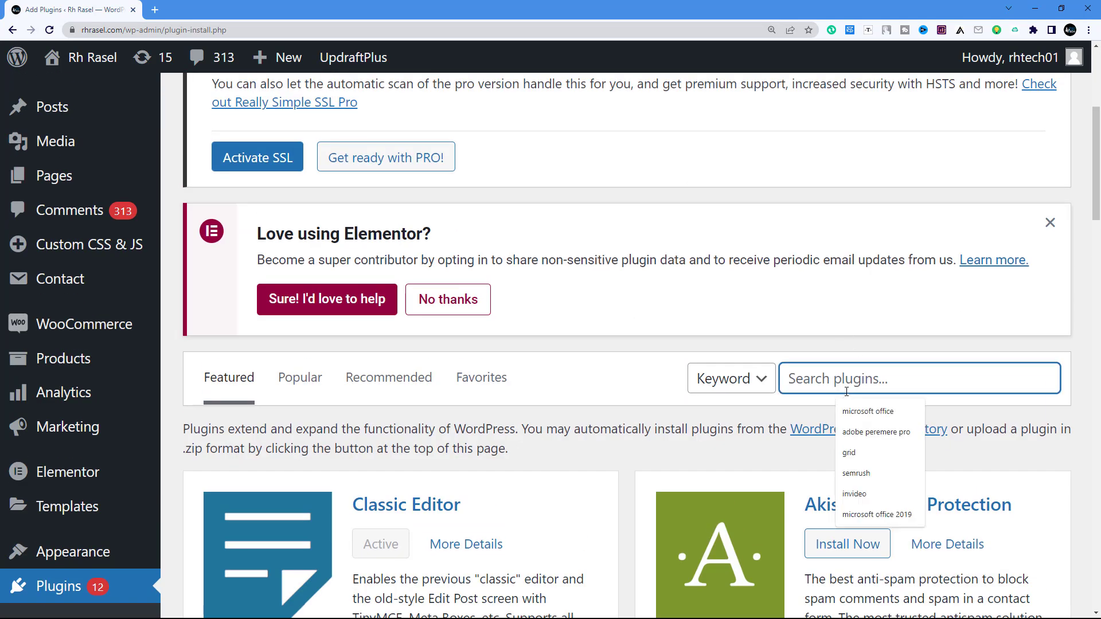
type("sitema")
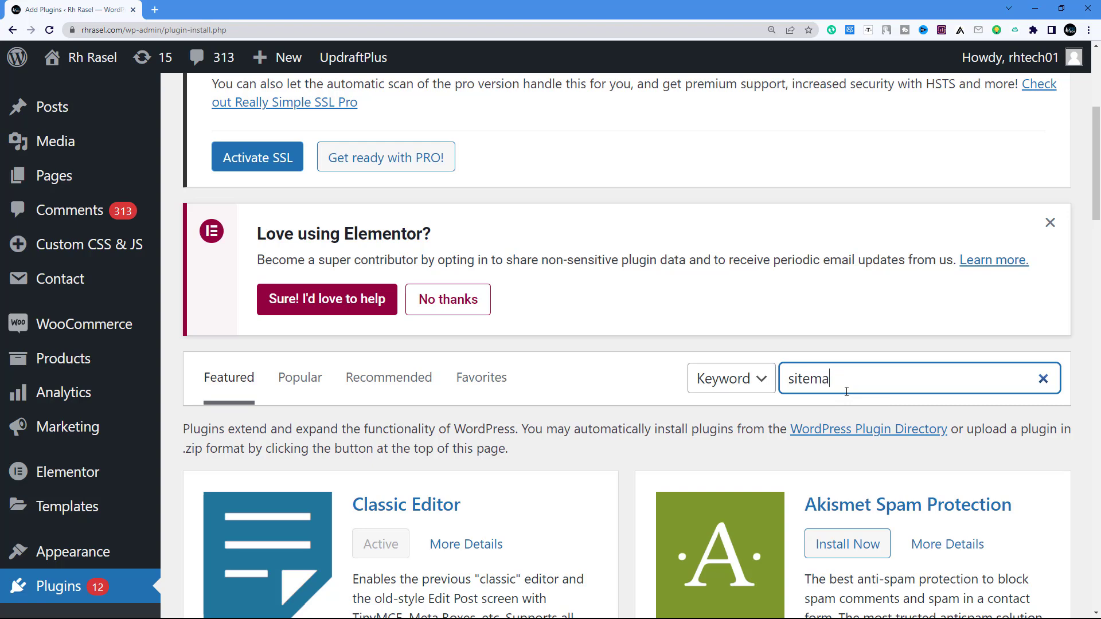
Install and activate the Yoast SEO plugin from the sitemap search results
scroll(768, 319, "down", 4)
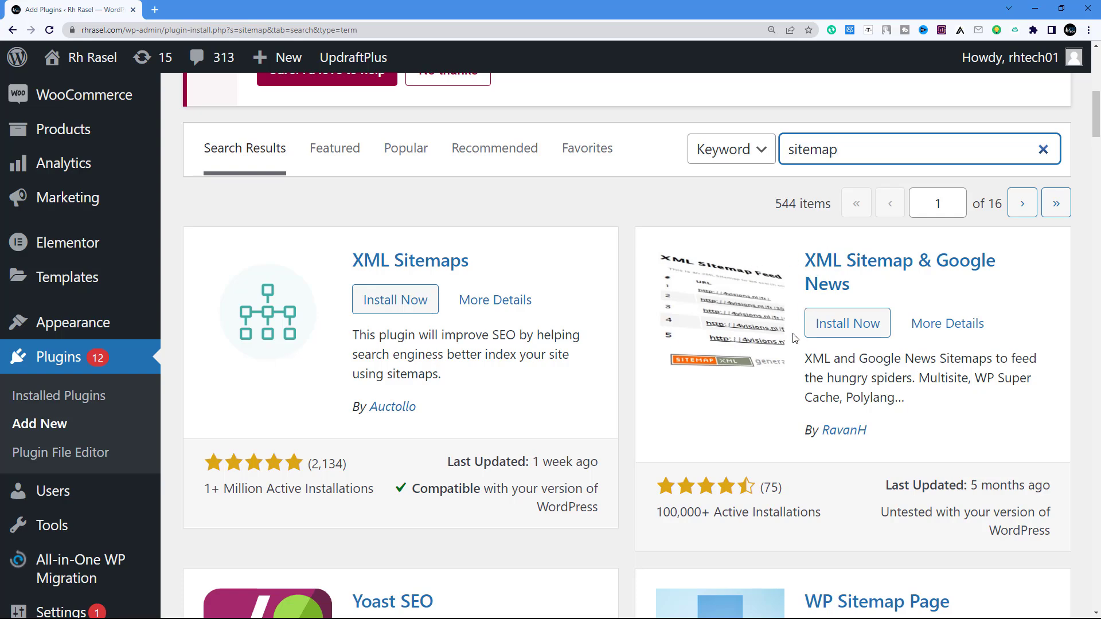
scroll(795, 338, "down", 2)
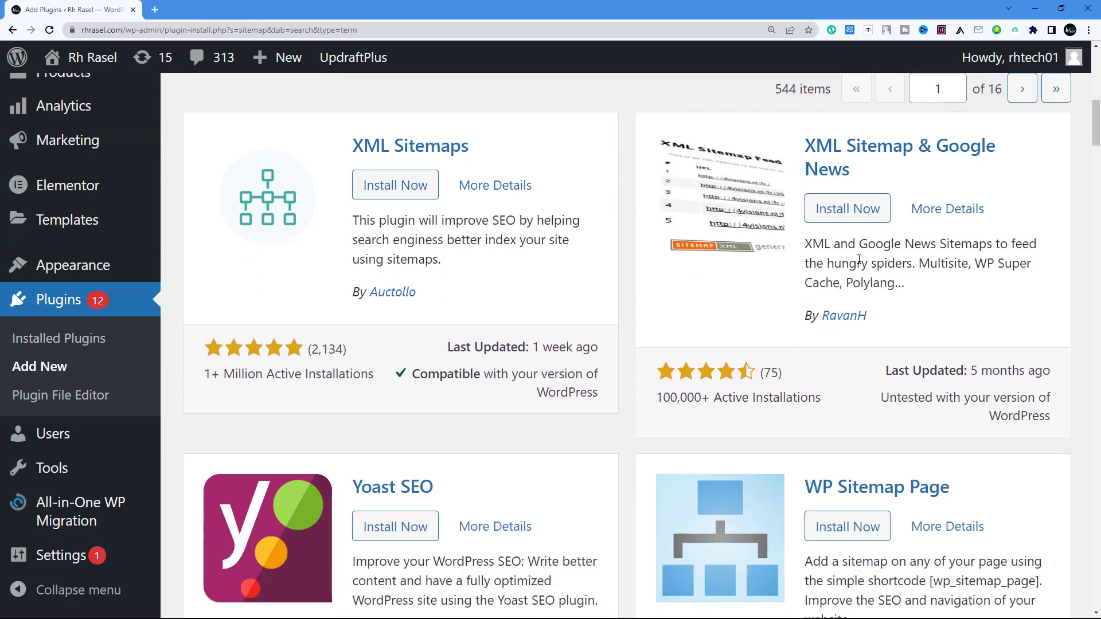
scroll(862, 263, "down", 6)
scroll(861, 277, "down", 2)
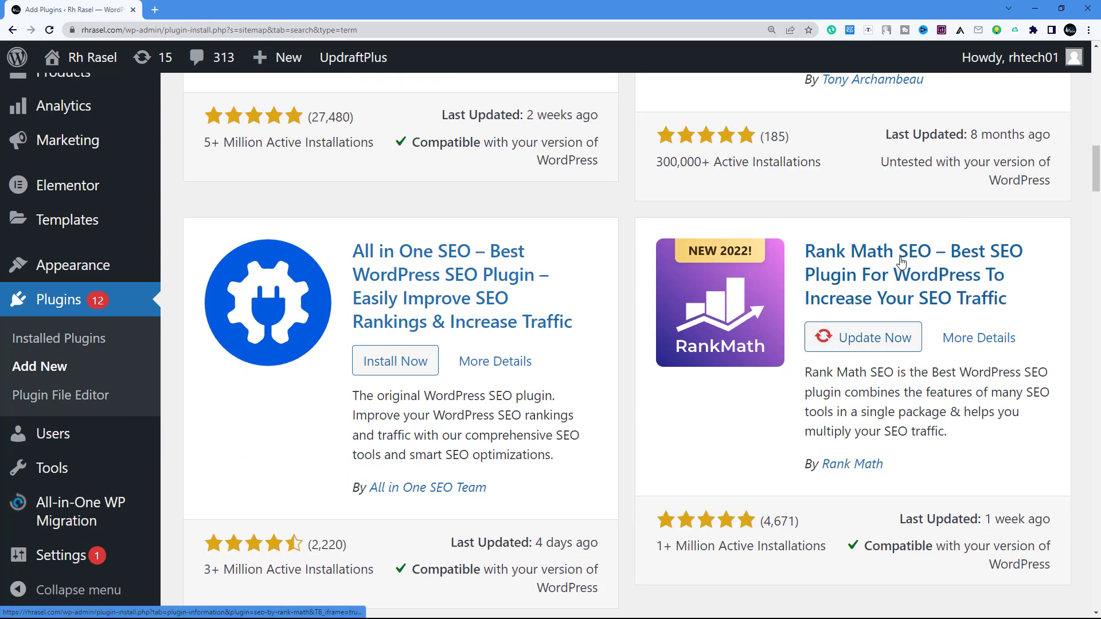
scroll(476, 247, "up", 5)
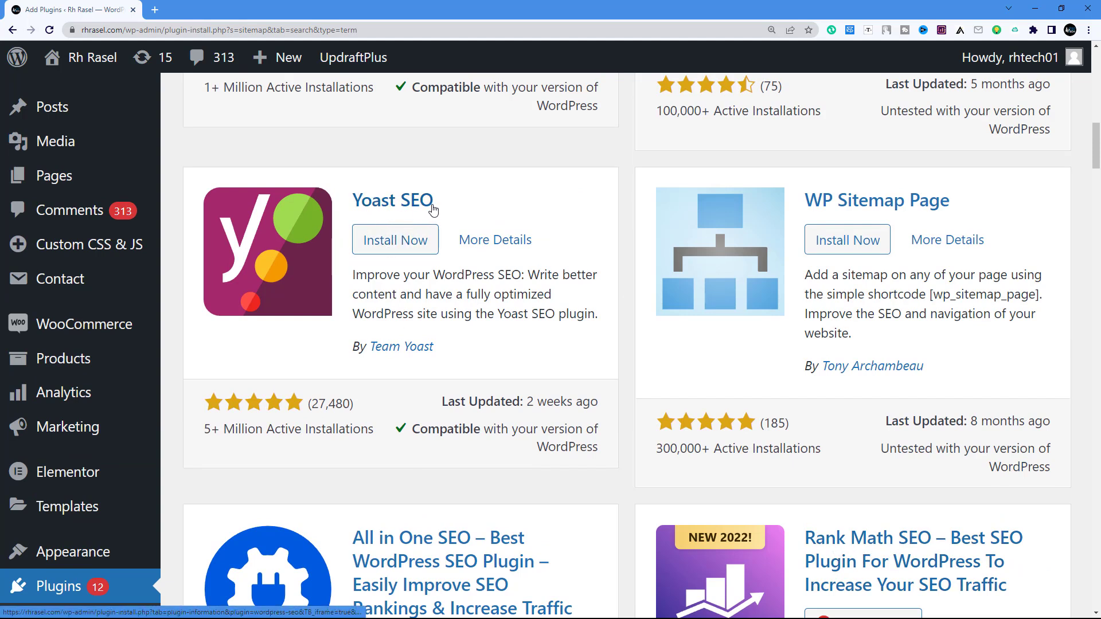
left_click(401, 240)
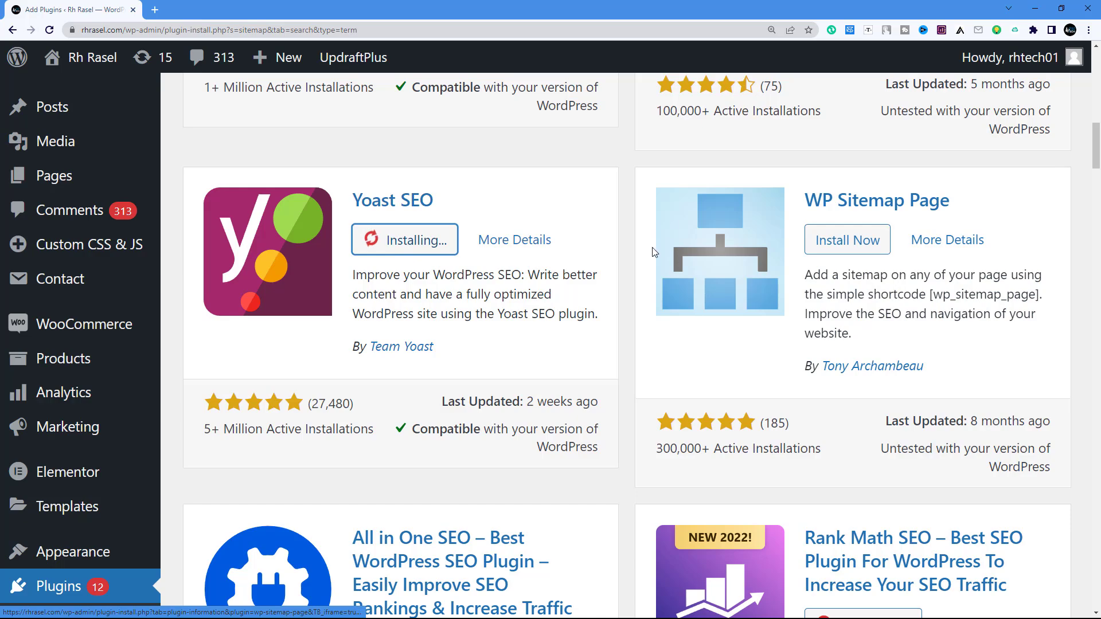
scroll(649, 305, "down", 9)
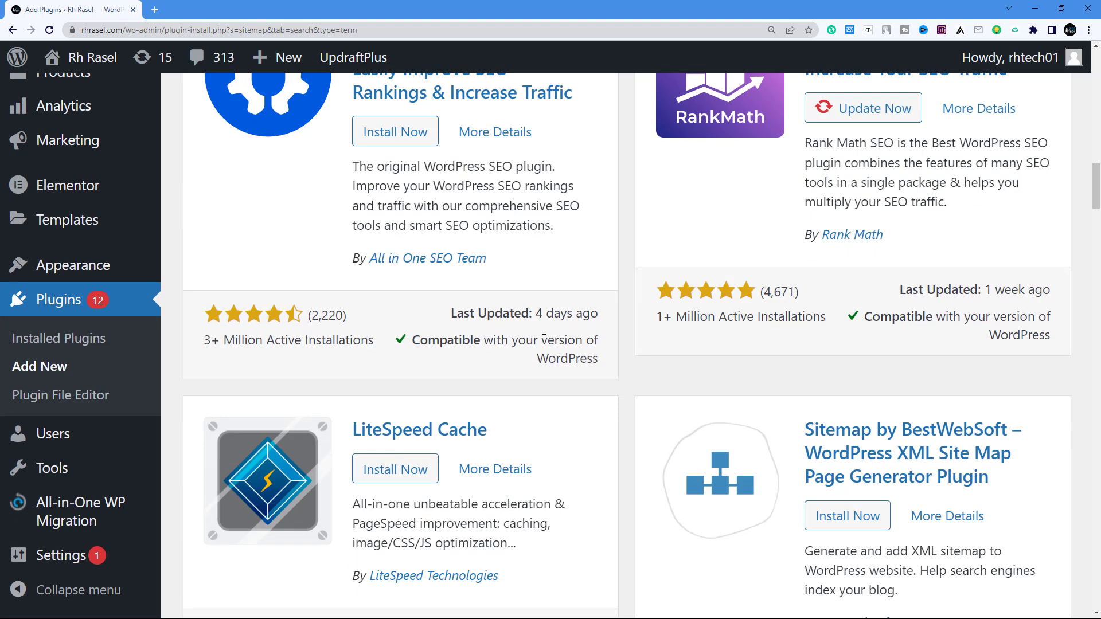
scroll(522, 298, "up", 10)
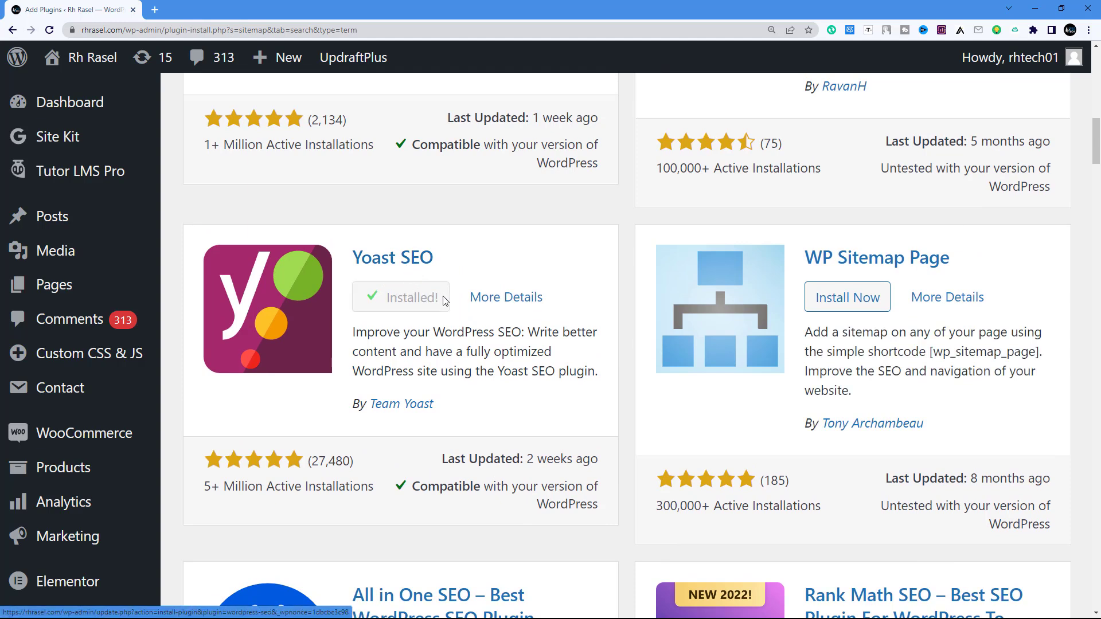
left_click(388, 301)
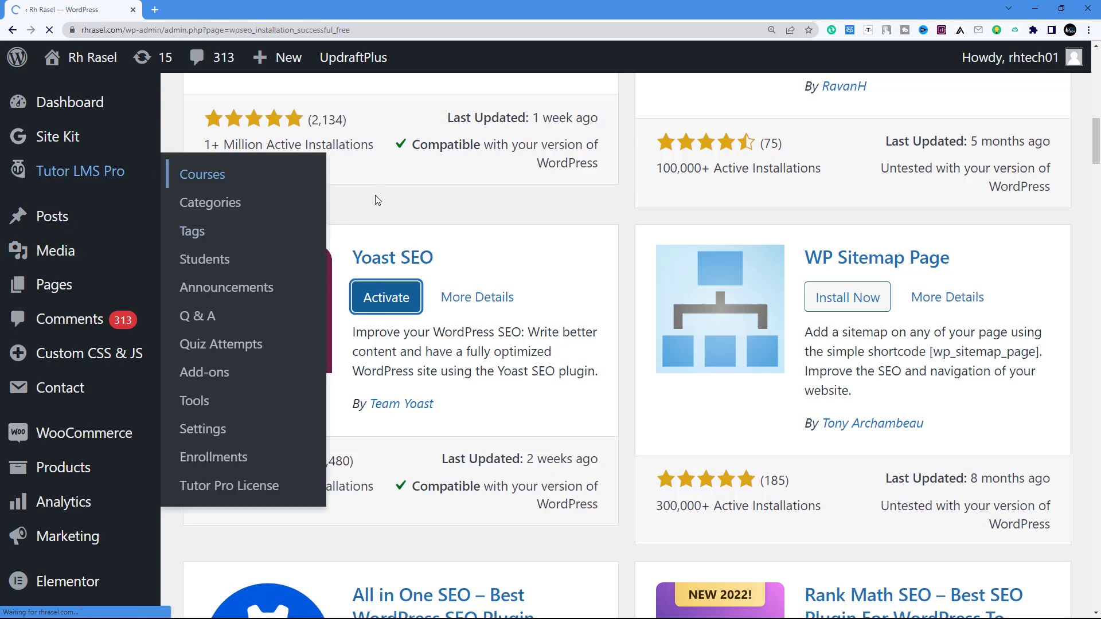
Reload the Yoast SEO installation page and open the plugin's Search Appearance settings
scroll(481, 155, "down", 2)
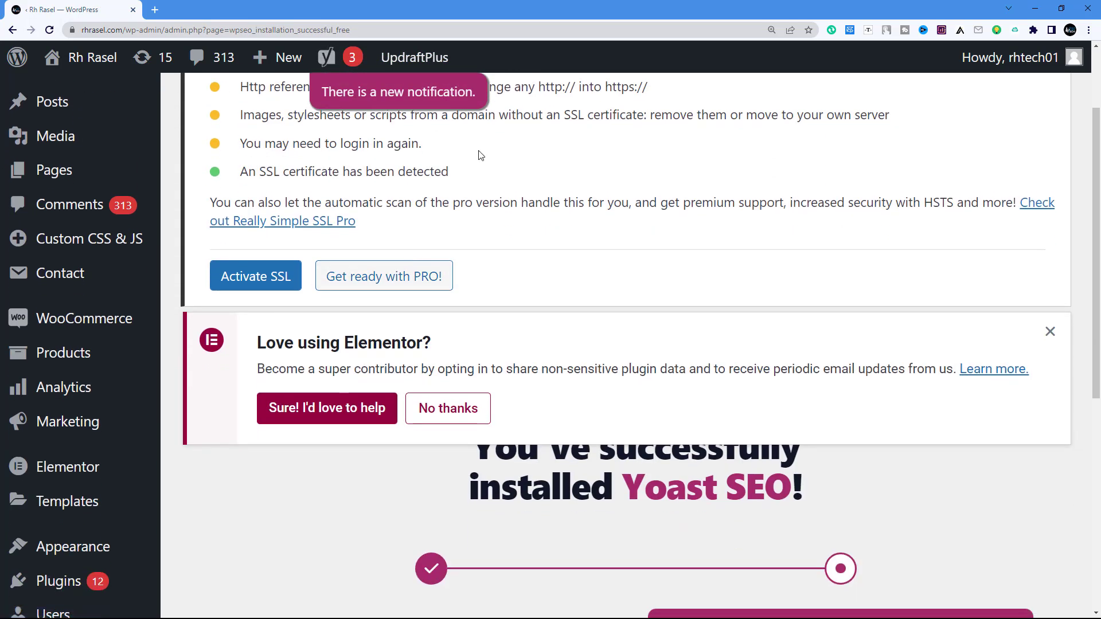
scroll(94, 381, "down", 4)
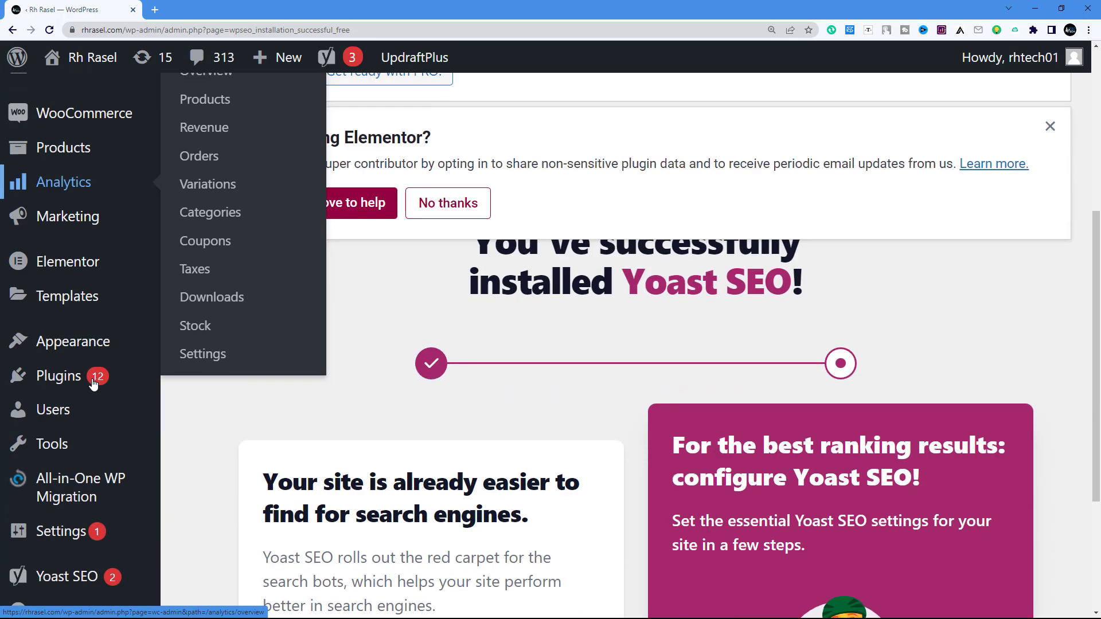
scroll(93, 381, "up", 1)
left_click(49, 30)
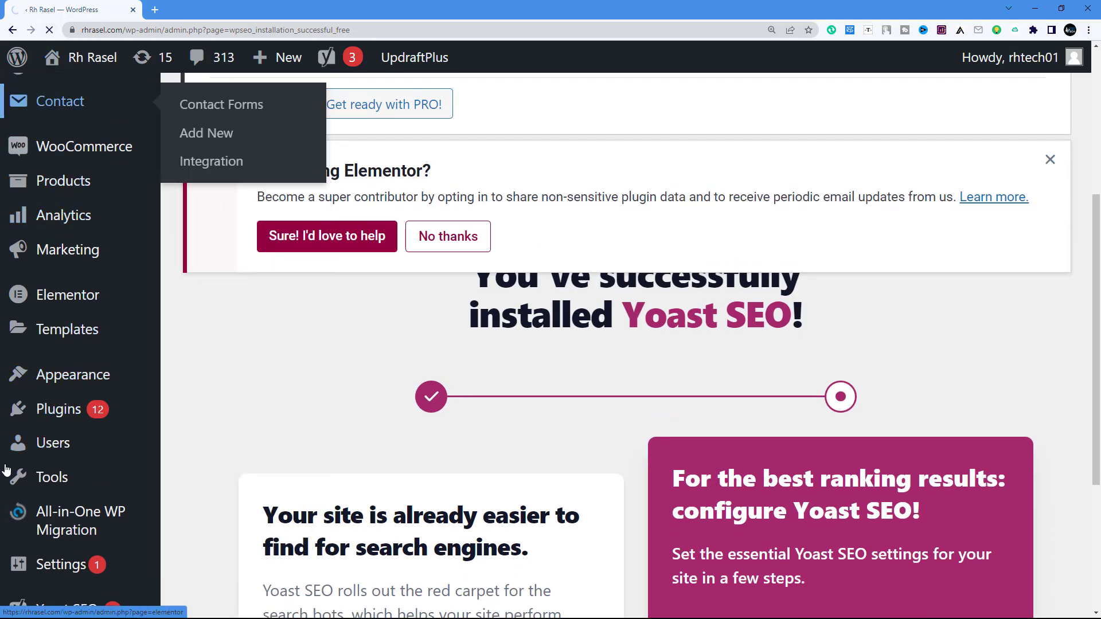
scroll(56, 441, "down", 4)
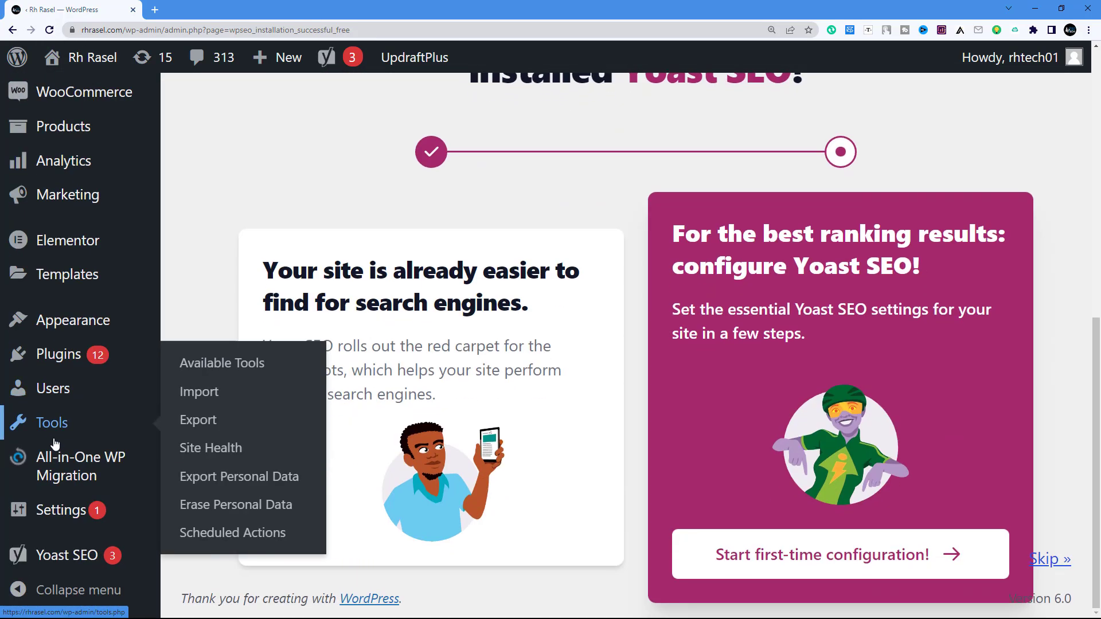
mouse_move(60, 559)
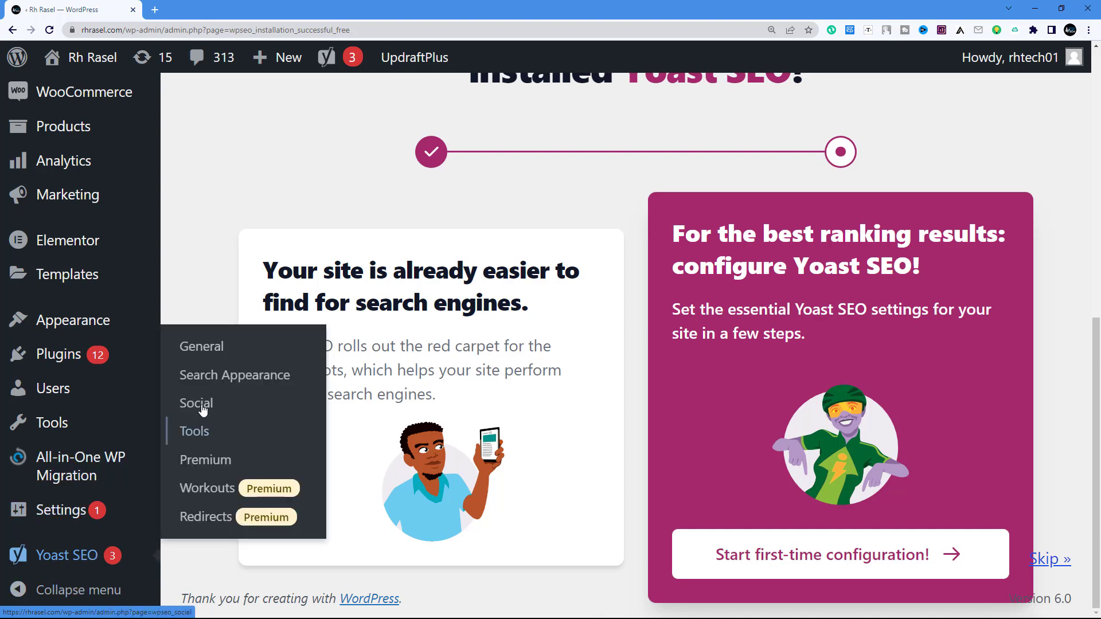
left_click(236, 383)
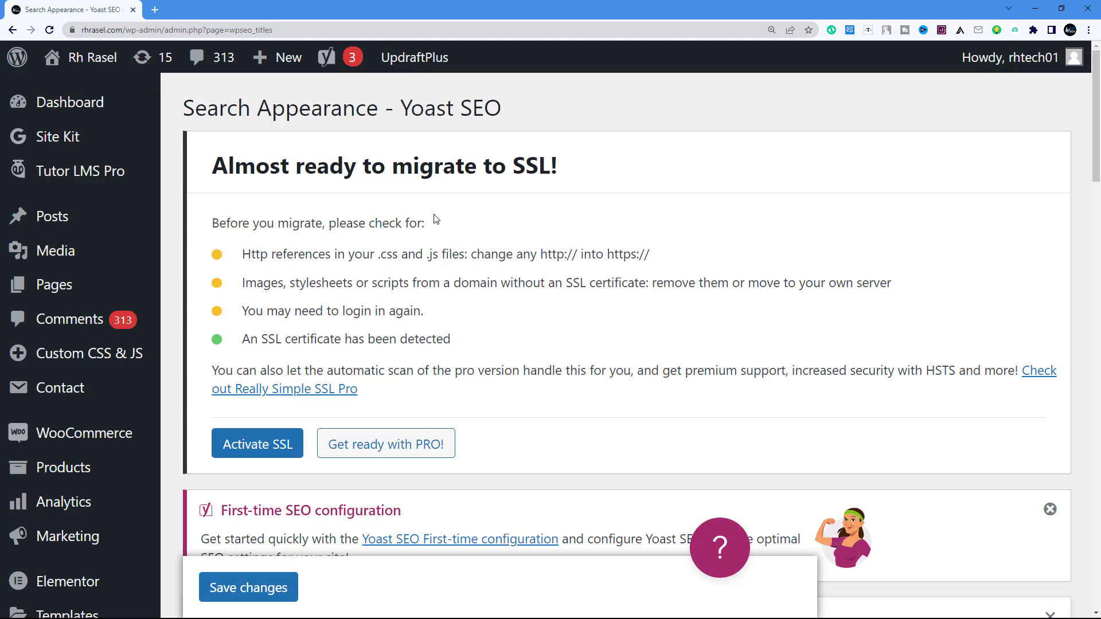
Set the site to represent a Person under Knowledge Graph & Schema.org and choose the site's user account as the name
scroll(445, 322, "down", 5)
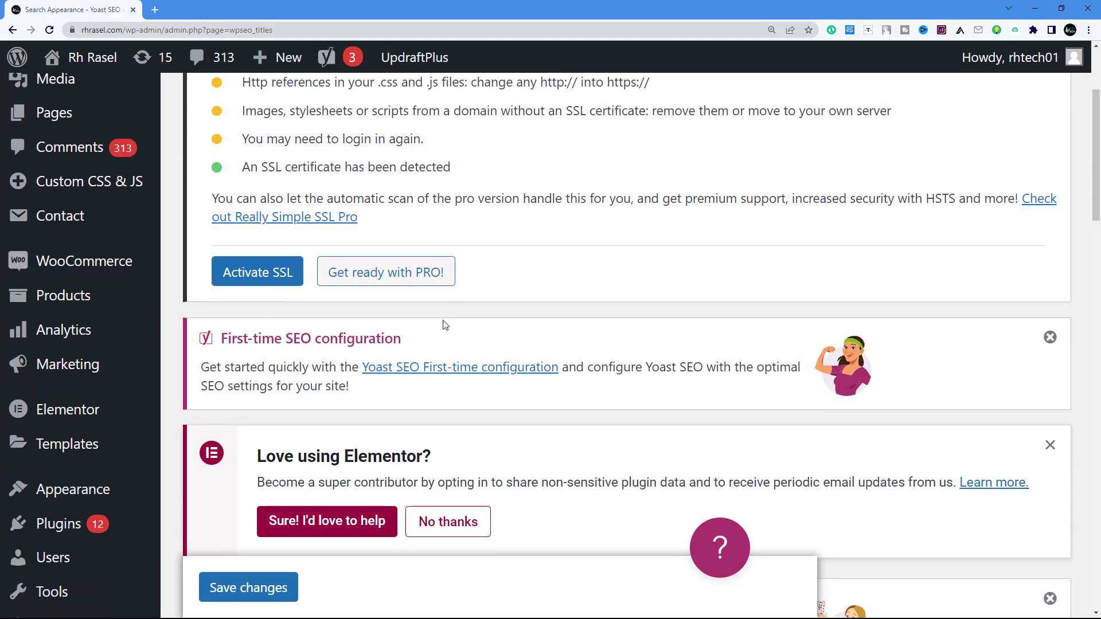
scroll(357, 276, "down", 9)
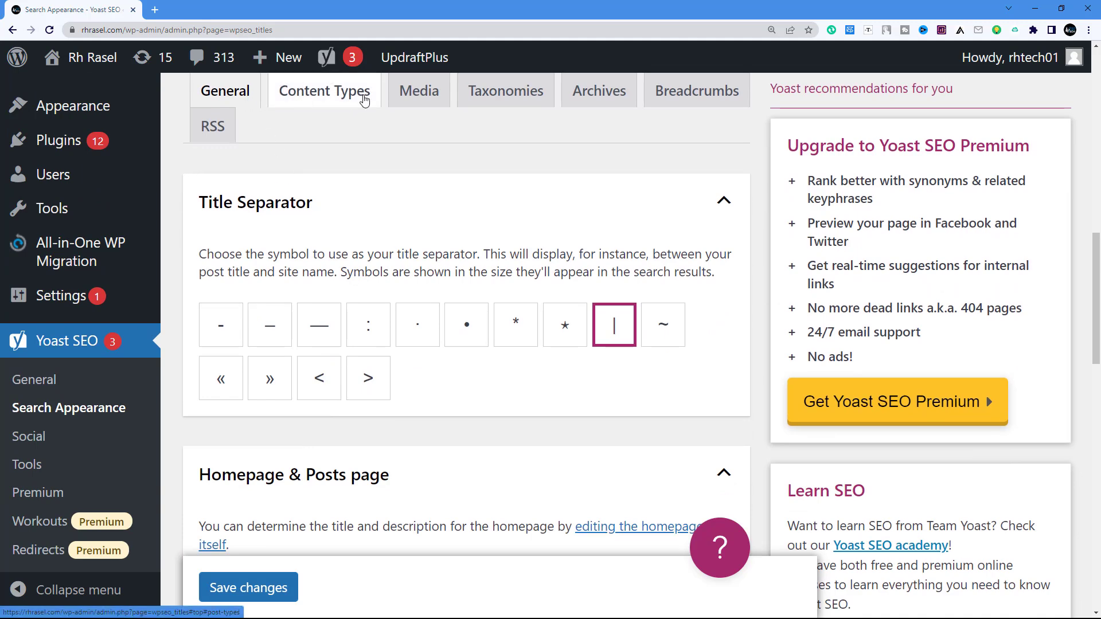
scroll(342, 221, "down", 4)
scroll(344, 223, "down", 6)
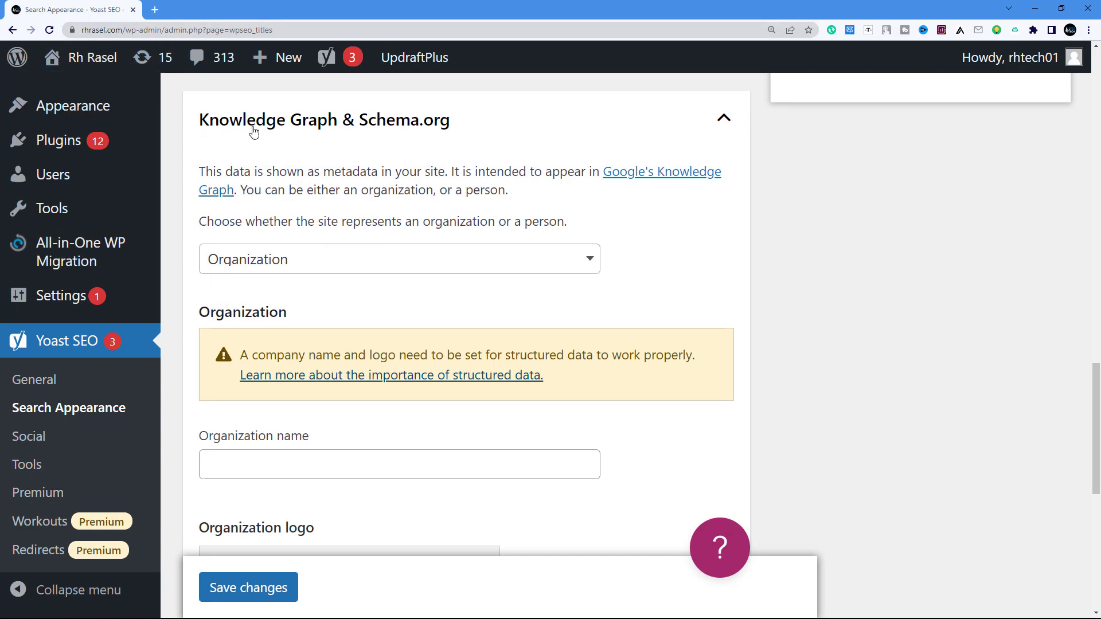
left_click(308, 259)
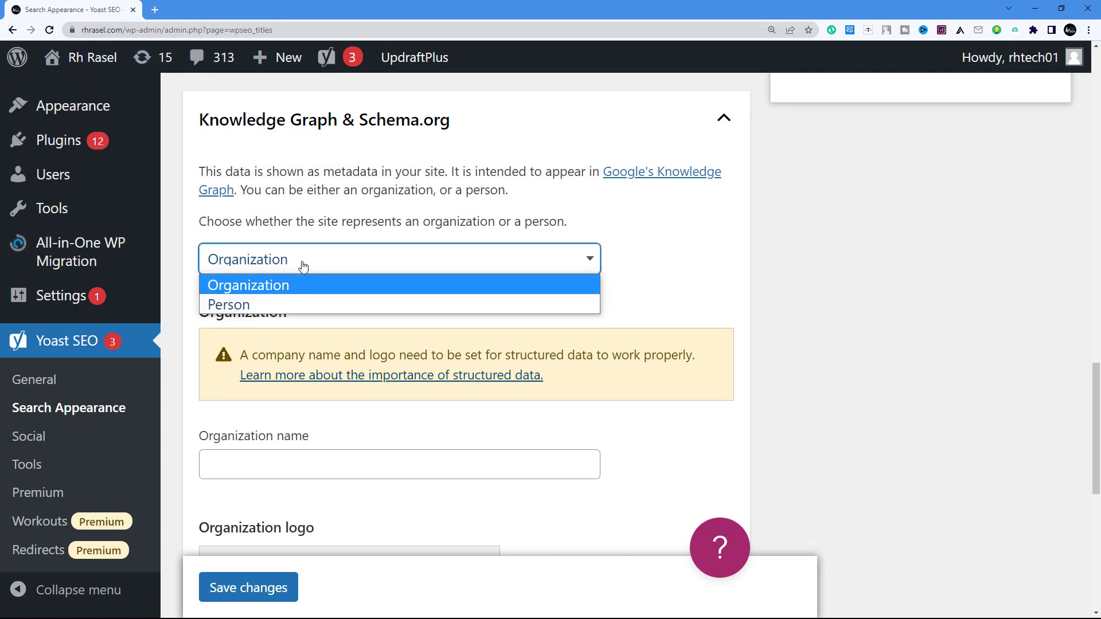
left_click(254, 307)
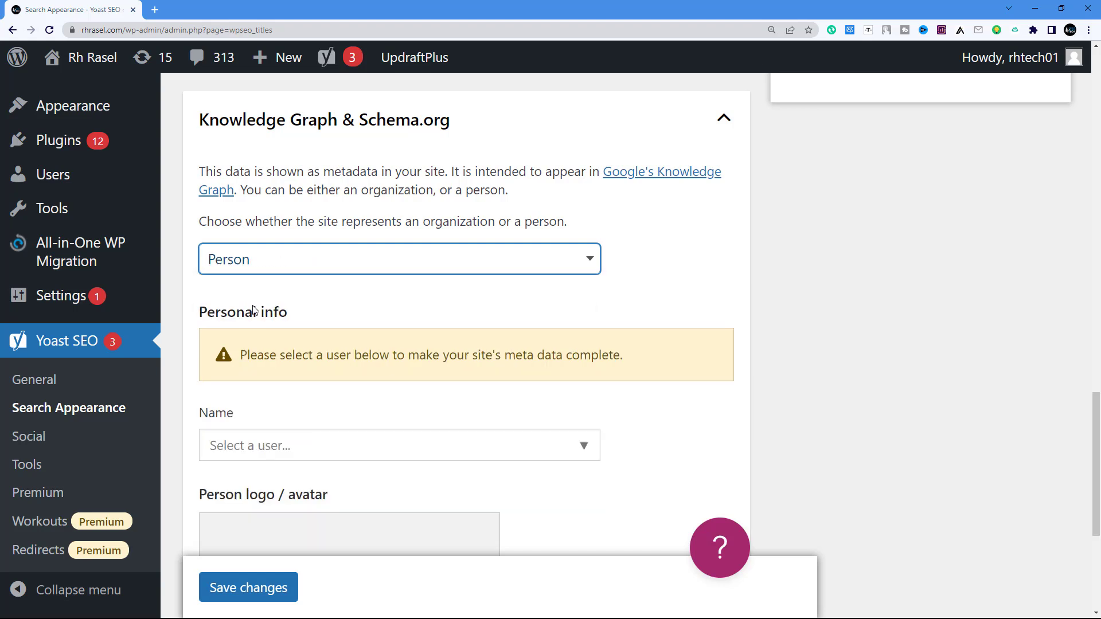
left_click(263, 453)
scroll(248, 480, "down", 1)
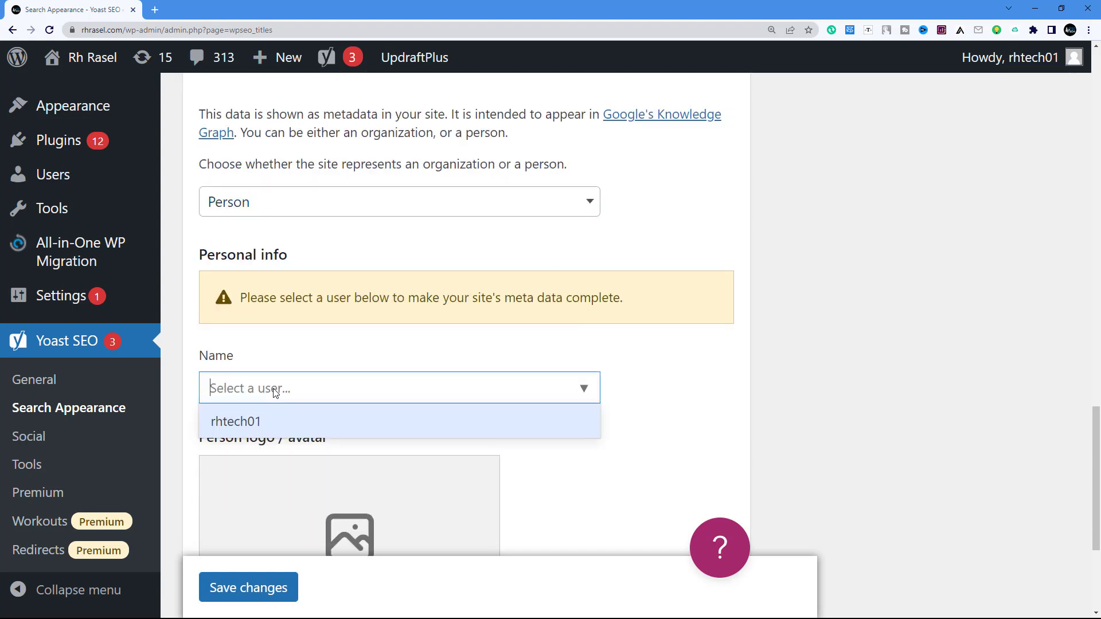
left_click(247, 427)
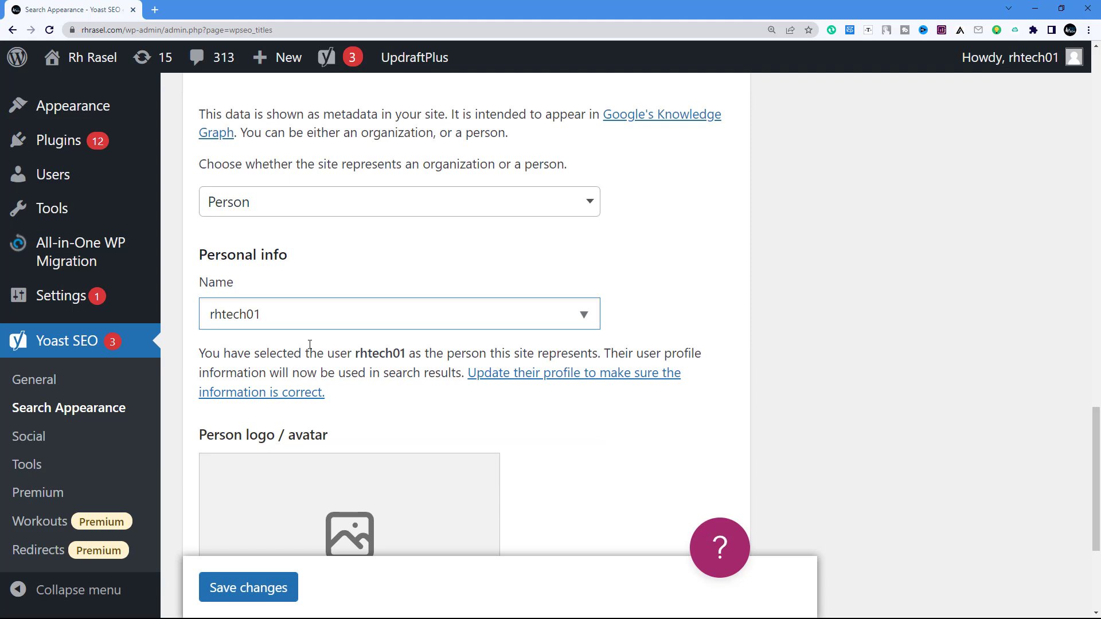
Upload Untitled-1.png from Downloads as the person logo / avatar and save the Search Appearance changes
scroll(467, 390, "down", 3)
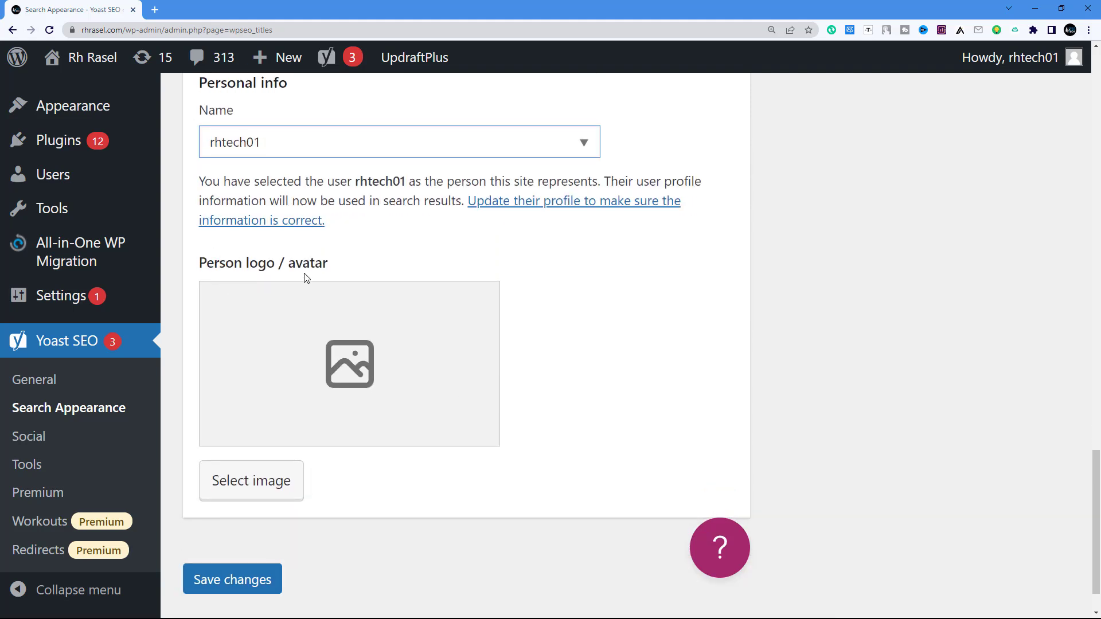
left_click(241, 482)
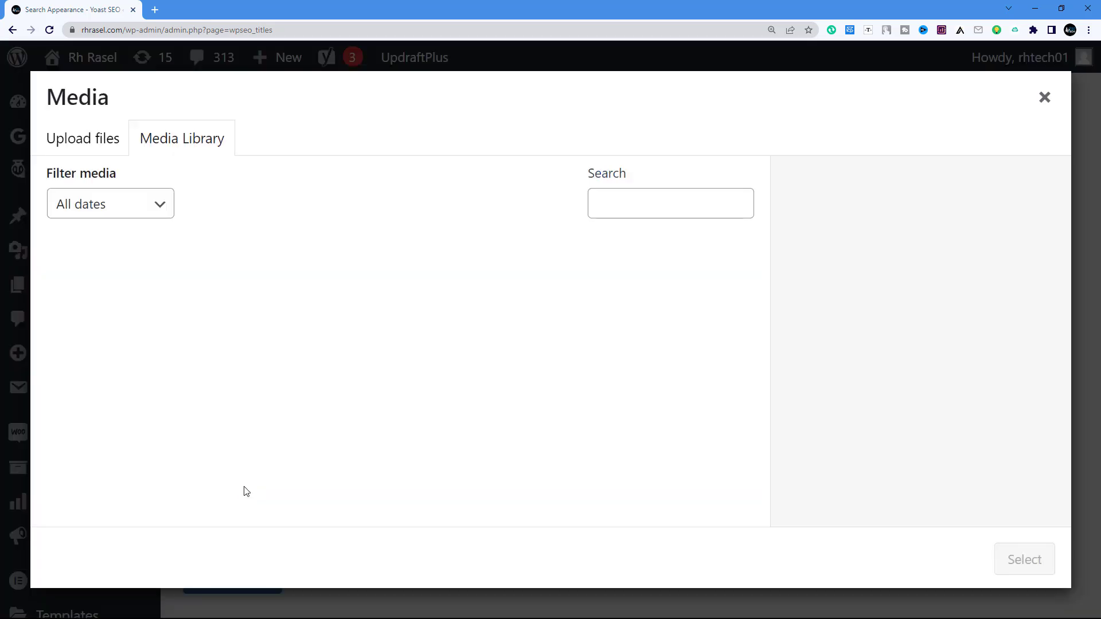
left_click(86, 139)
left_click(514, 380)
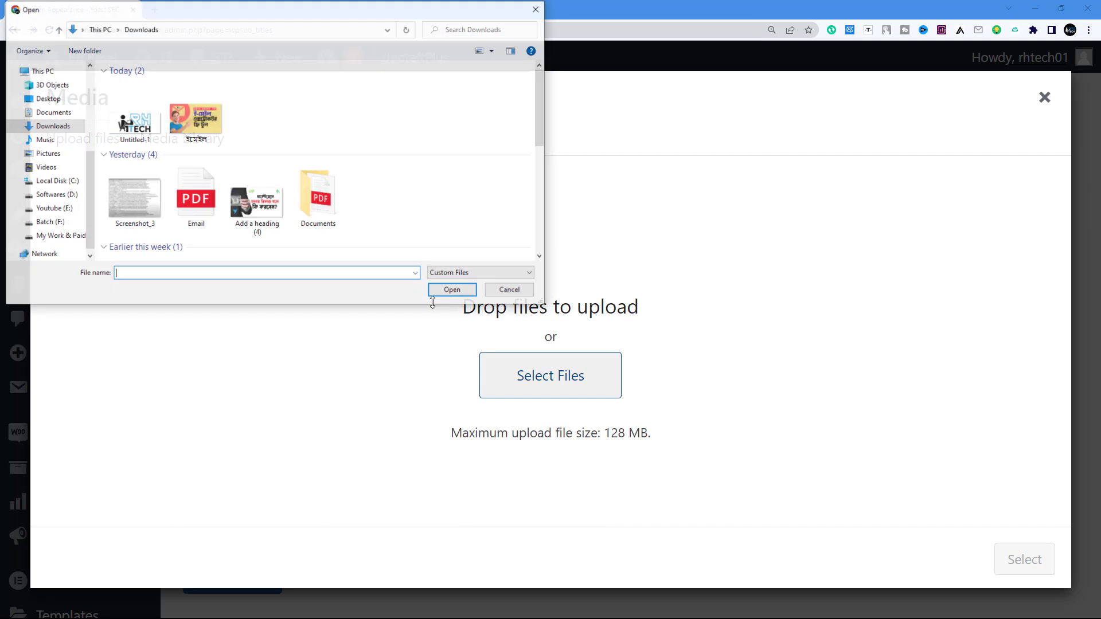
left_click(146, 140)
left_click(451, 291)
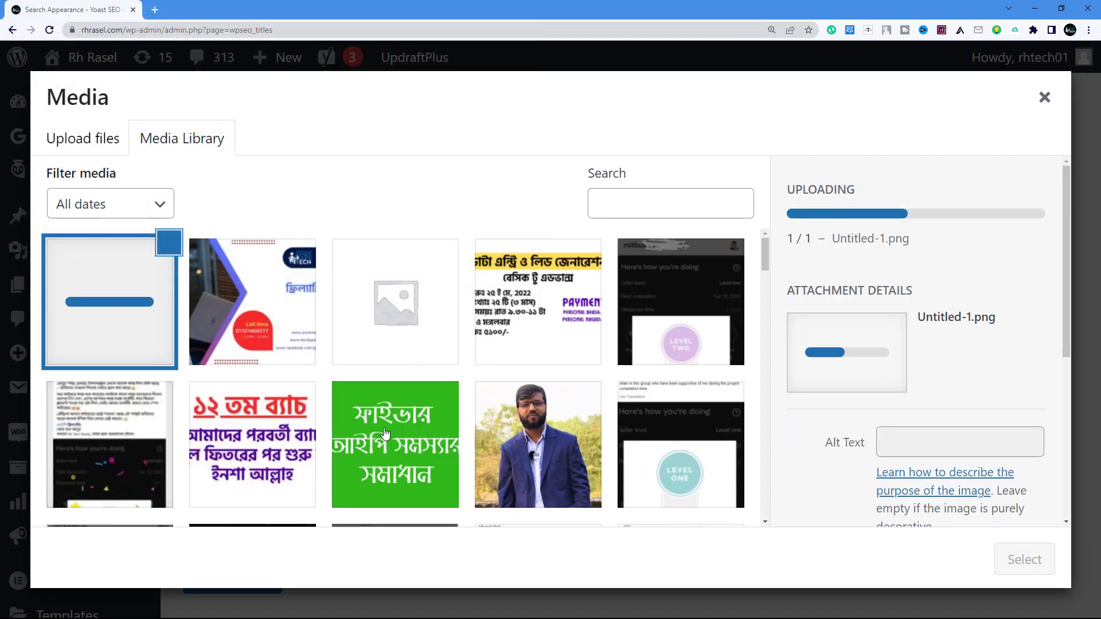
scroll(325, 331, "down", 2)
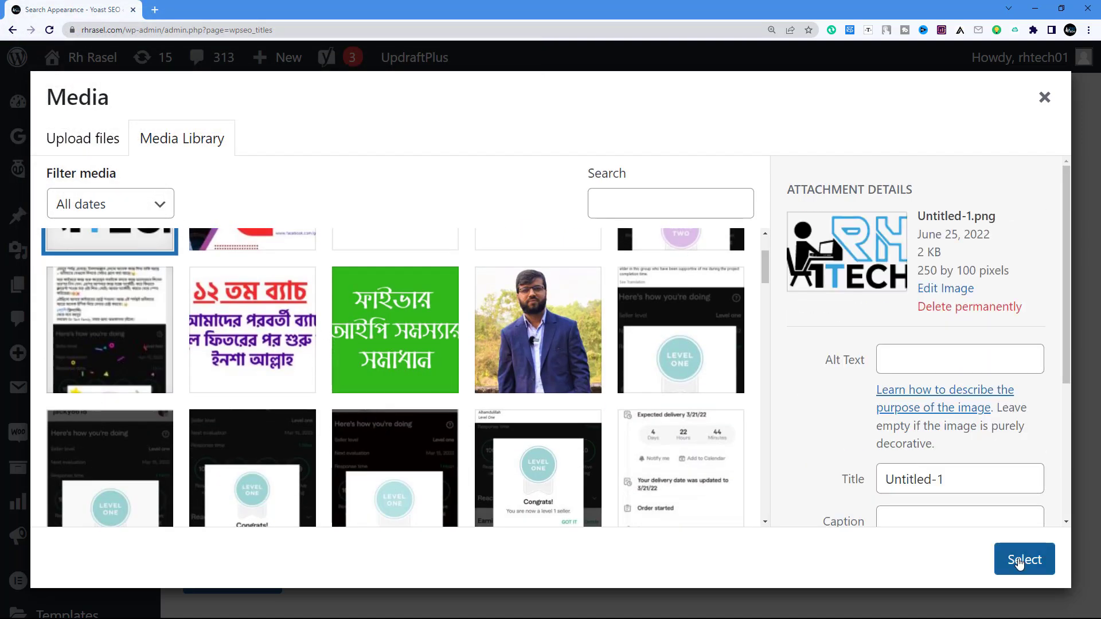
left_click(1011, 557)
scroll(229, 433, "down", 4)
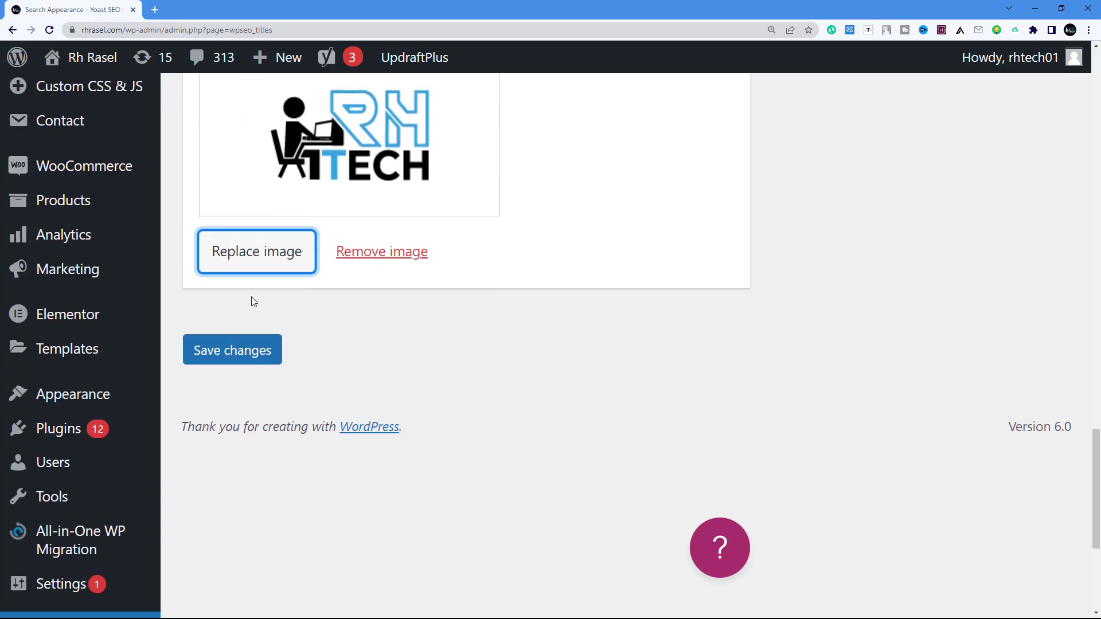
left_click(219, 359)
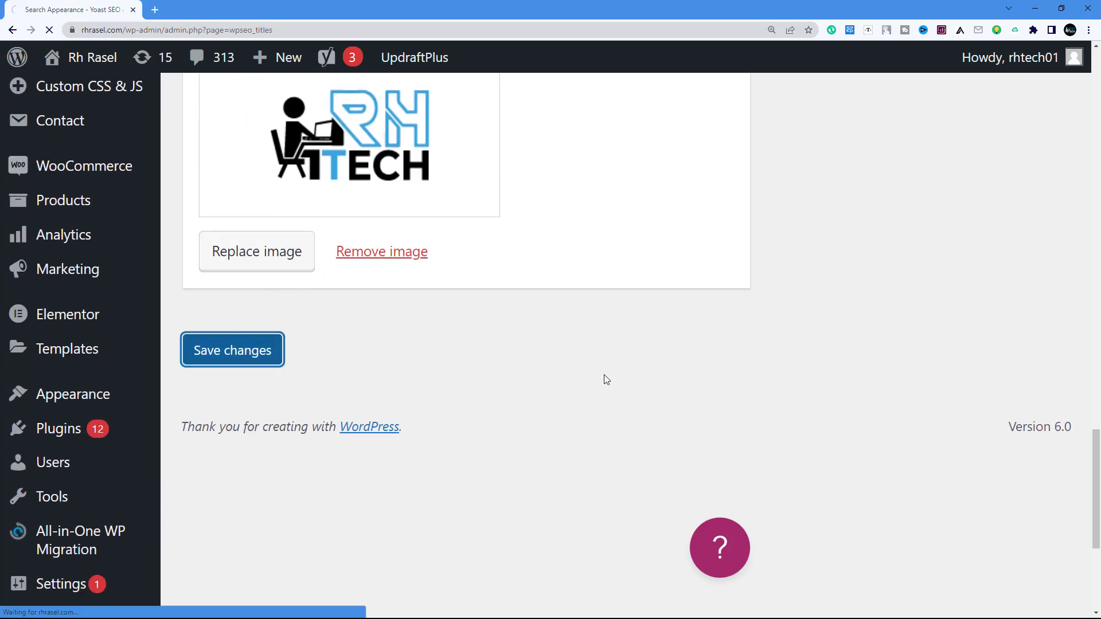
Dismiss the "Love using Elementor?" notice on the Search Appearance page
scroll(605, 382, "down", 4)
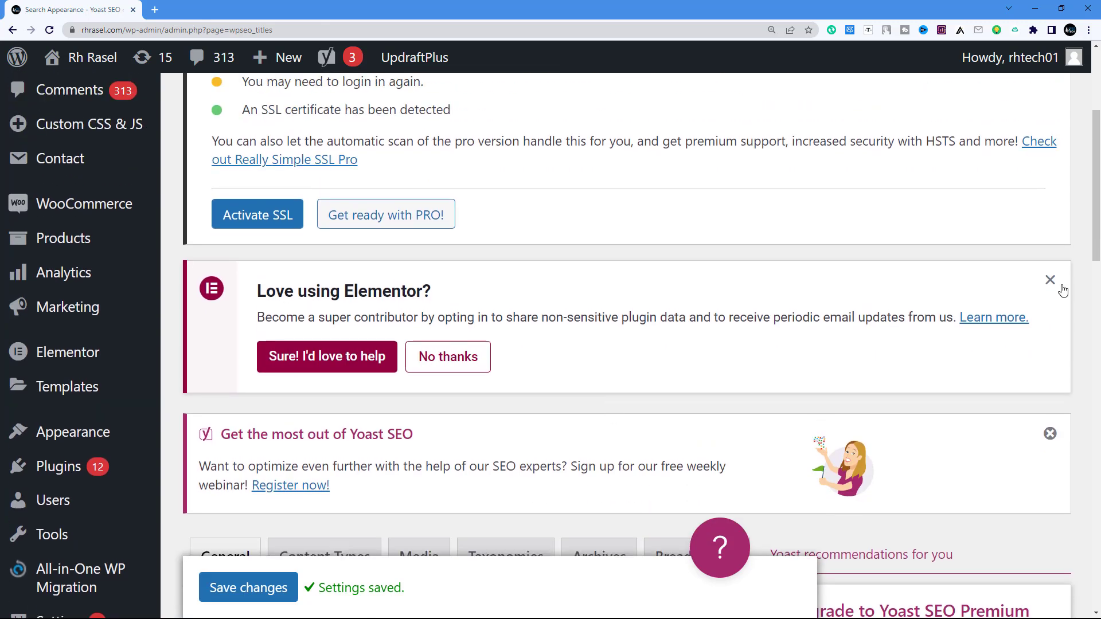
left_click(1050, 281)
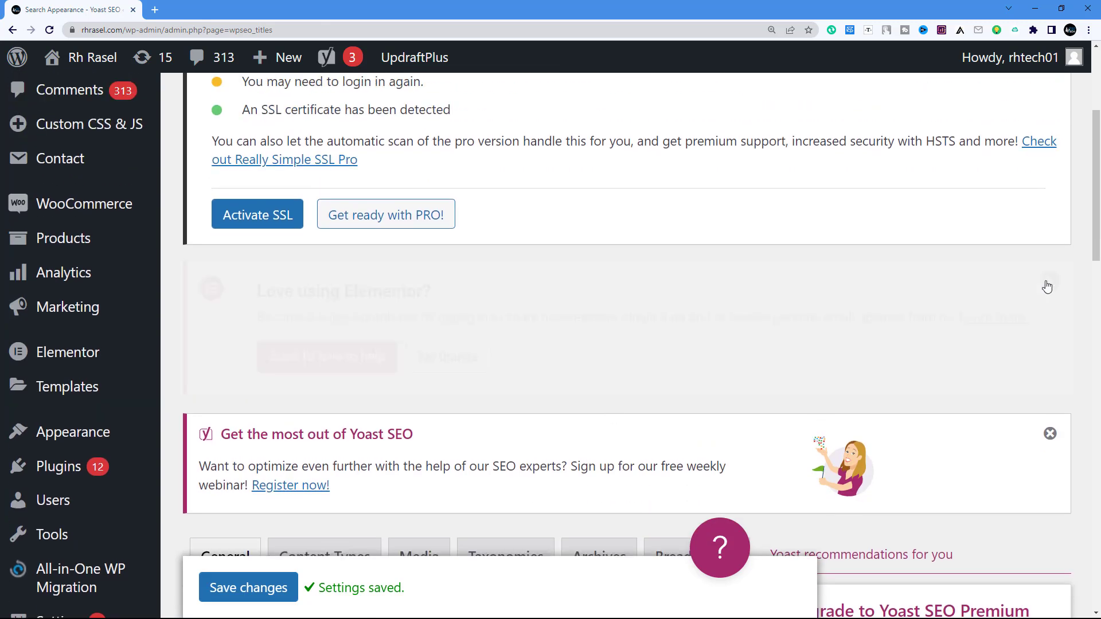
scroll(1031, 319, "up", 2)
scroll(1023, 317, "up", 1)
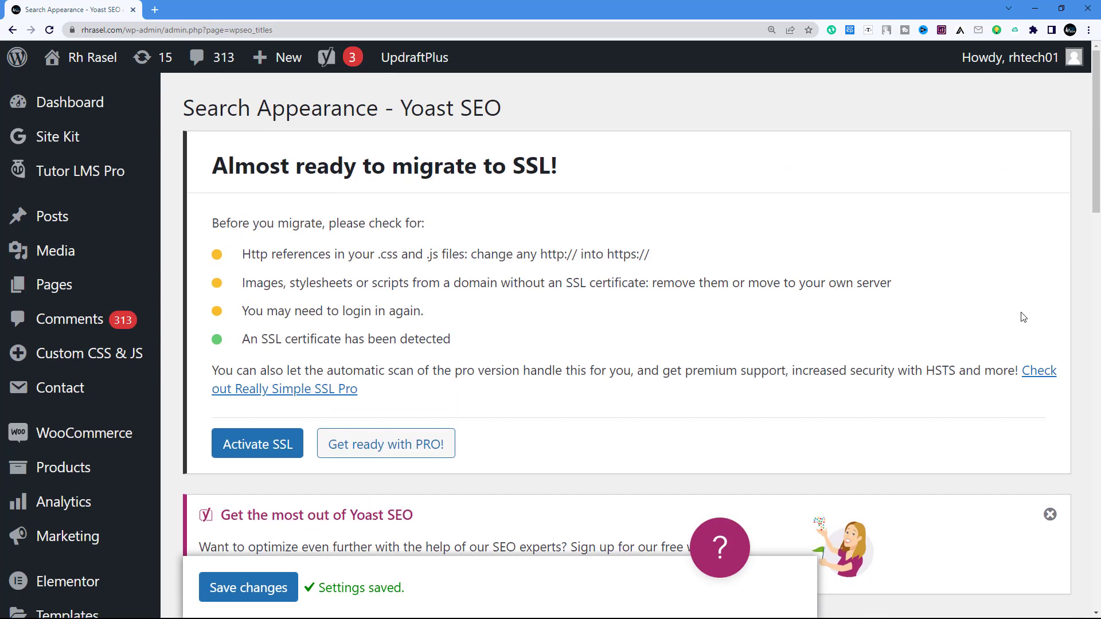
Open the Content Types settings and turn off "Show SEO settings for Posts?"
scroll(1023, 317, "down", 4)
scroll(1023, 317, "down", 5)
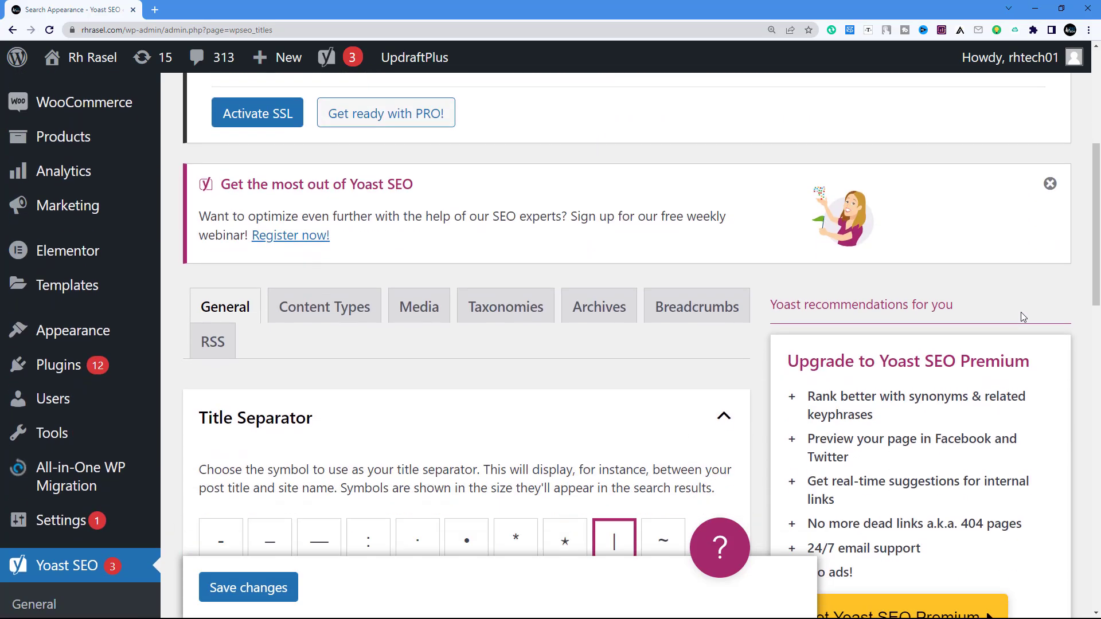
scroll(817, 338, "down", 3)
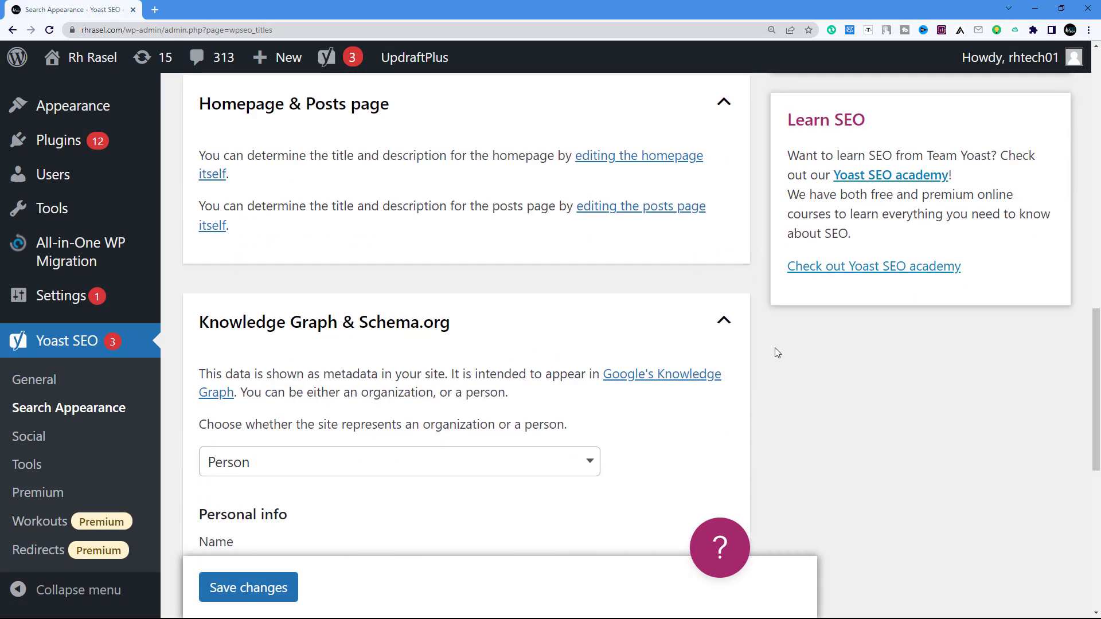
scroll(788, 346, "up", 10)
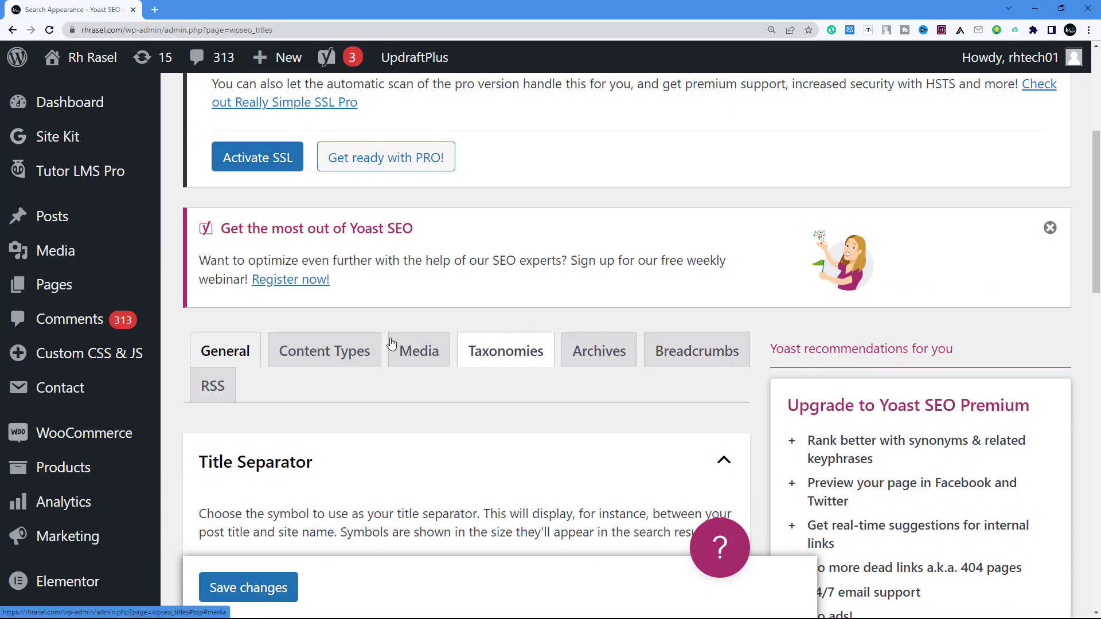
left_click(298, 352)
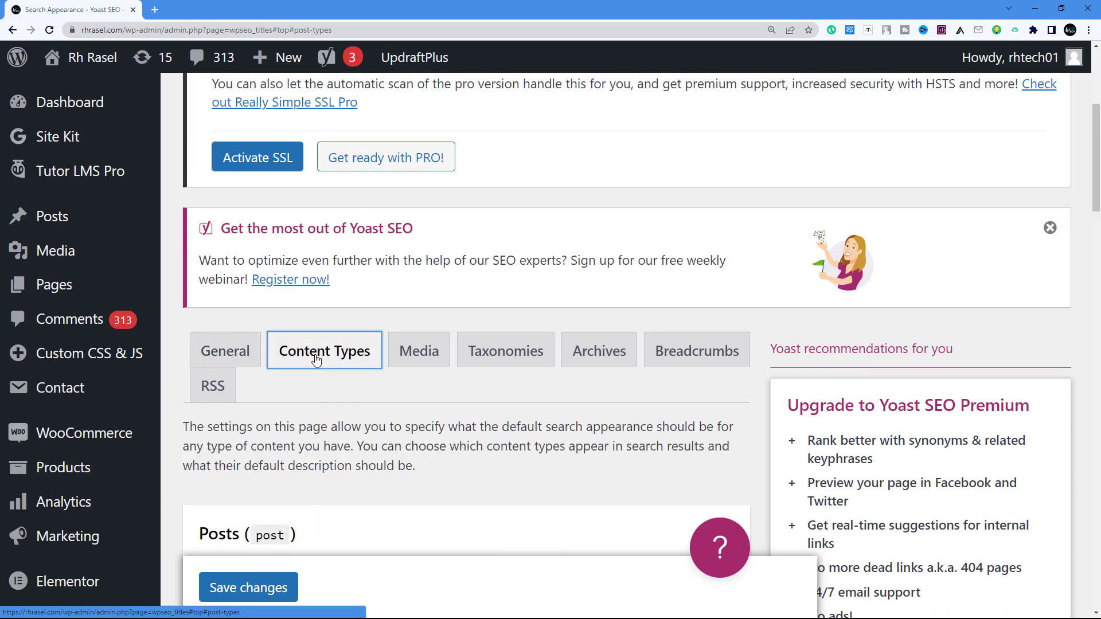
scroll(317, 359, "down", 6)
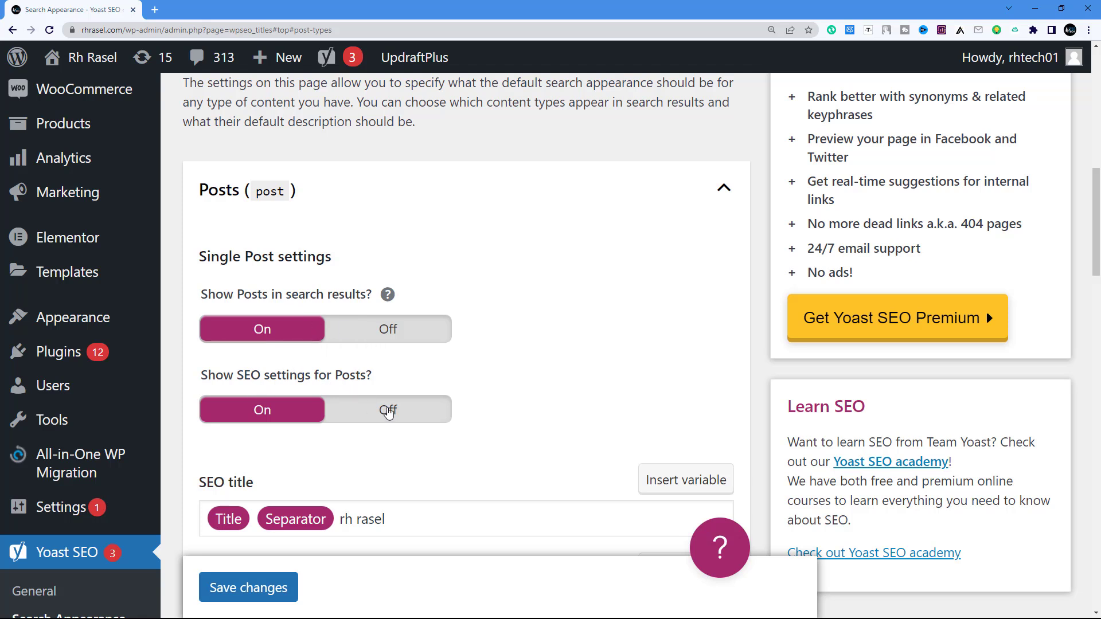
left_click(386, 411)
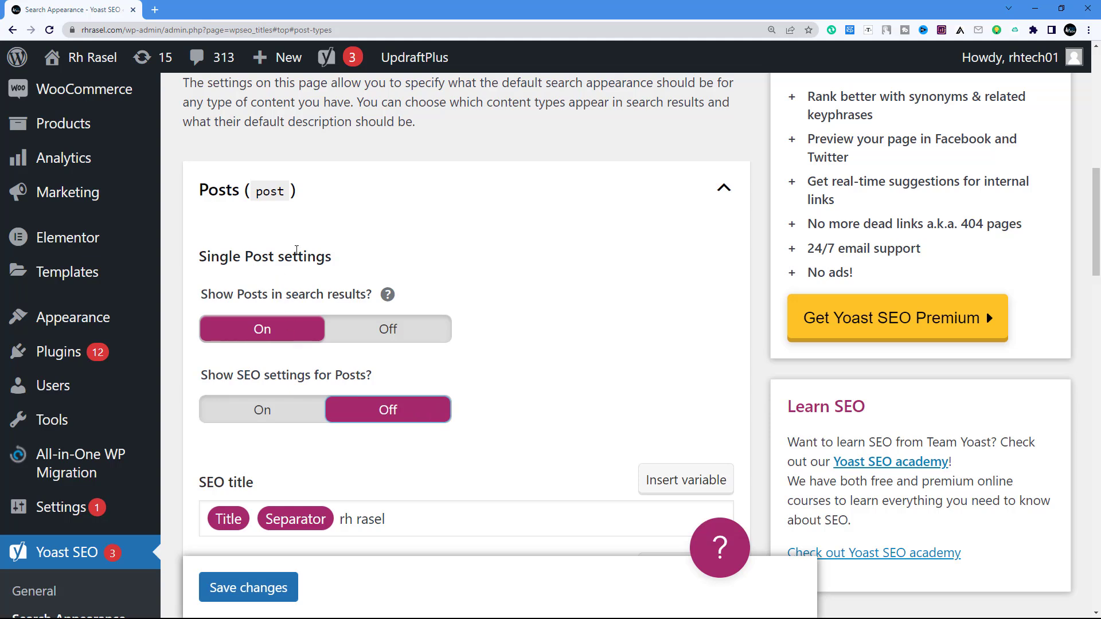
Expand the Pages content type below Posts and turn off "Show SEO settings for Pages?"
scroll(293, 252, "down", 3)
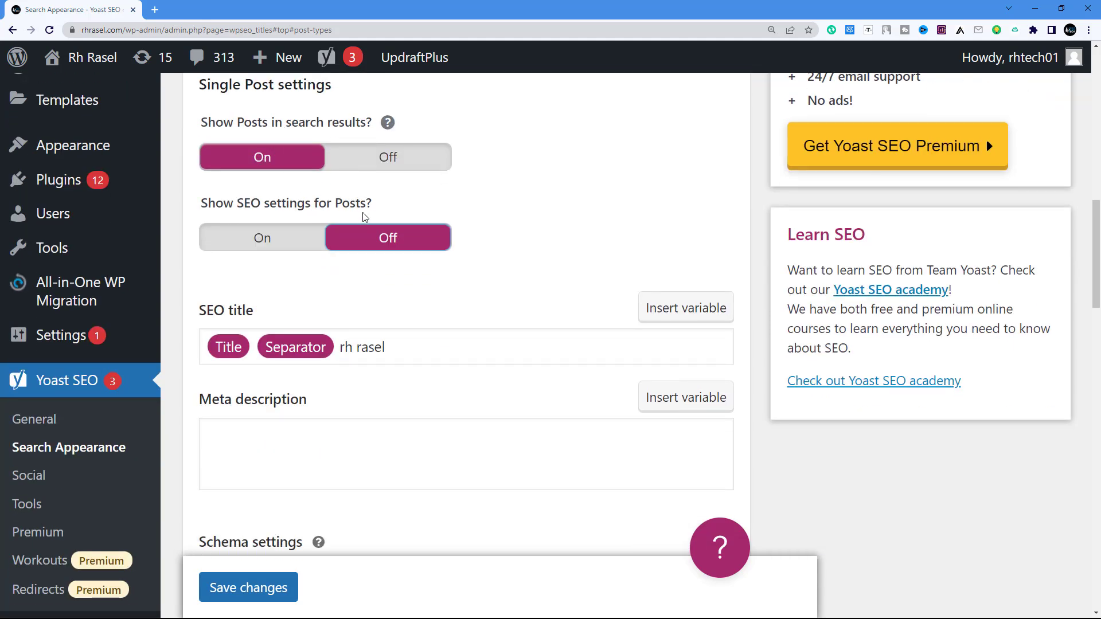
scroll(343, 238, "down", 3)
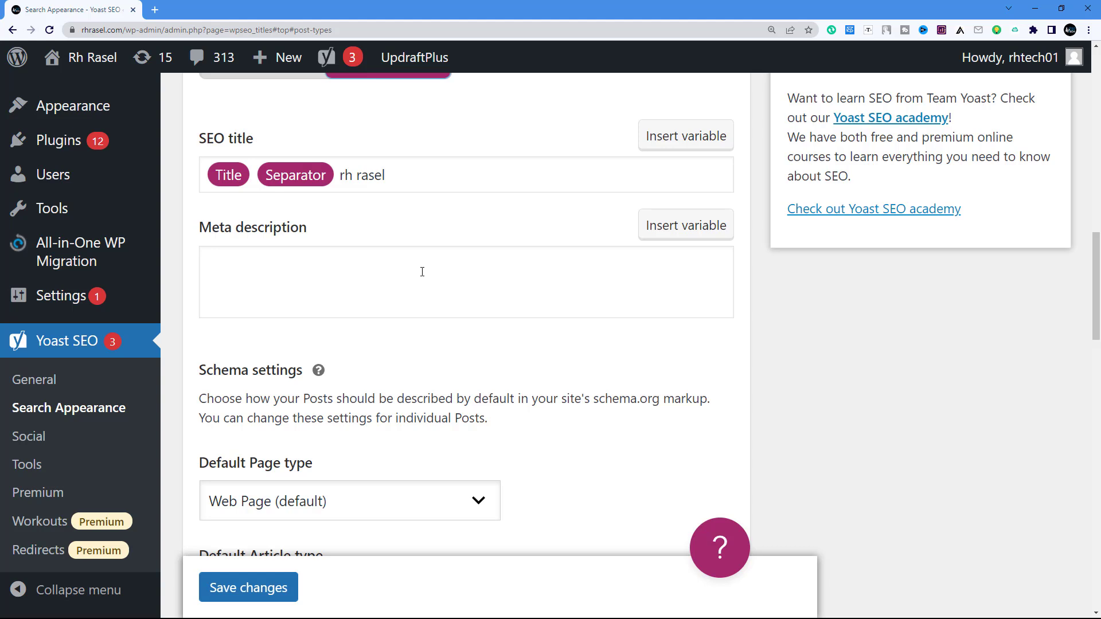
scroll(371, 265, "down", 6)
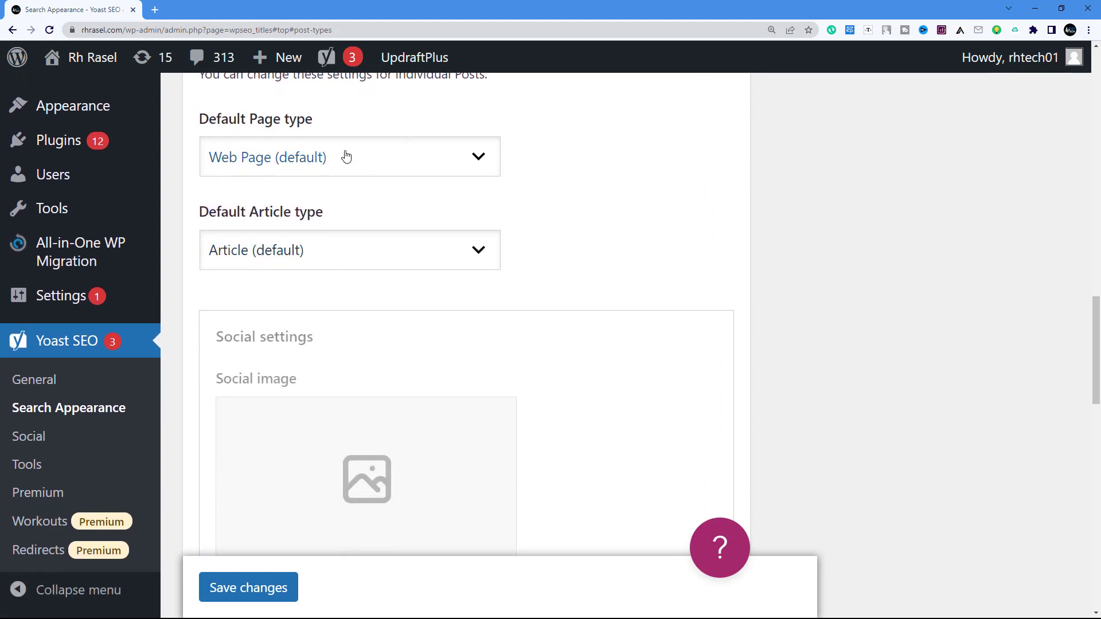
scroll(369, 251, "down", 5)
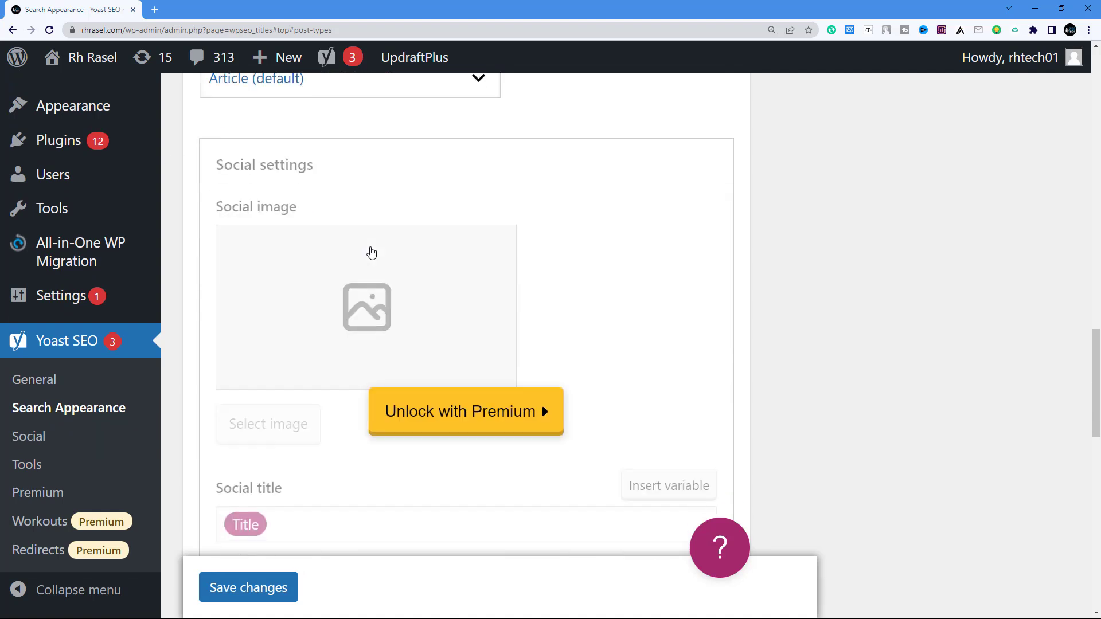
scroll(369, 382, "down", 7)
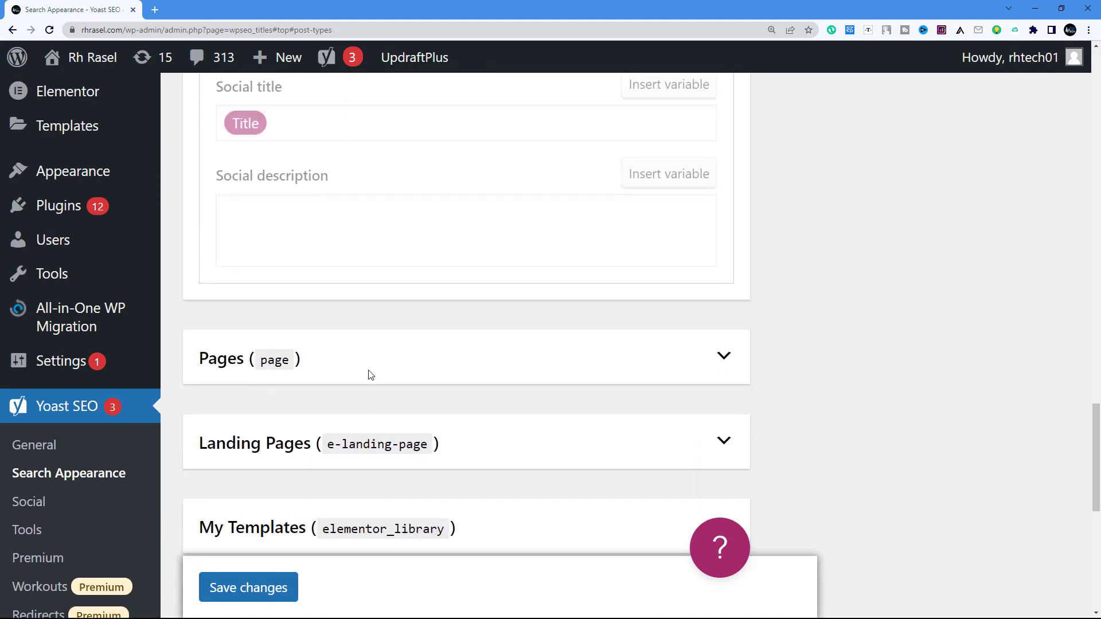
left_click(344, 138)
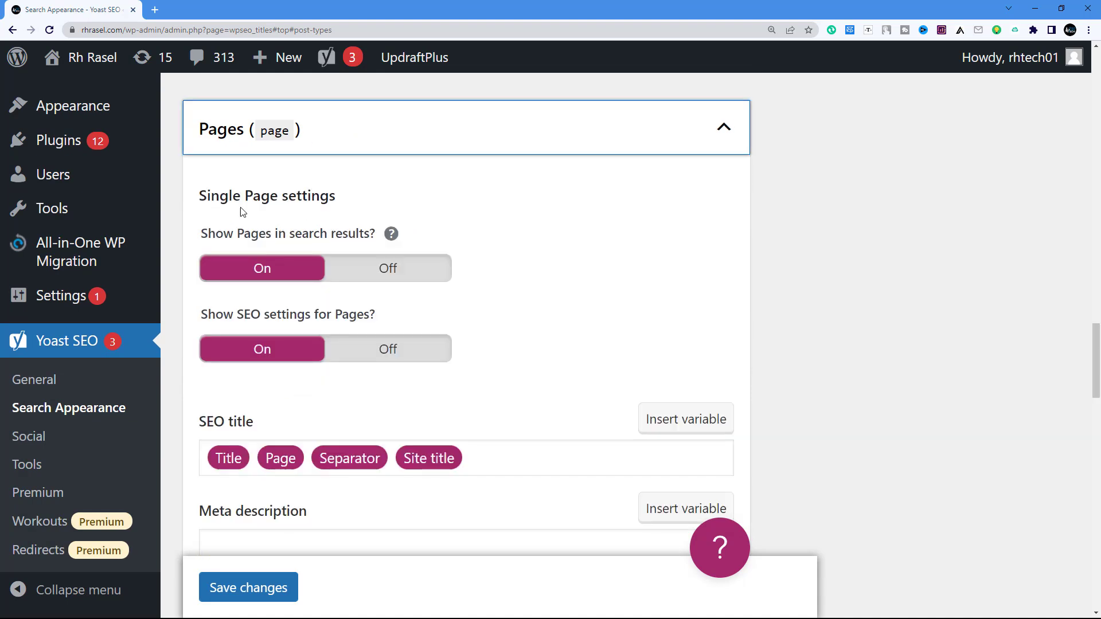
left_click(401, 351)
Look over the remaining Pages settings, including the schema defaults, and collapse the Pages section
scroll(524, 386, "down", 3)
scroll(250, 251, "down", 8)
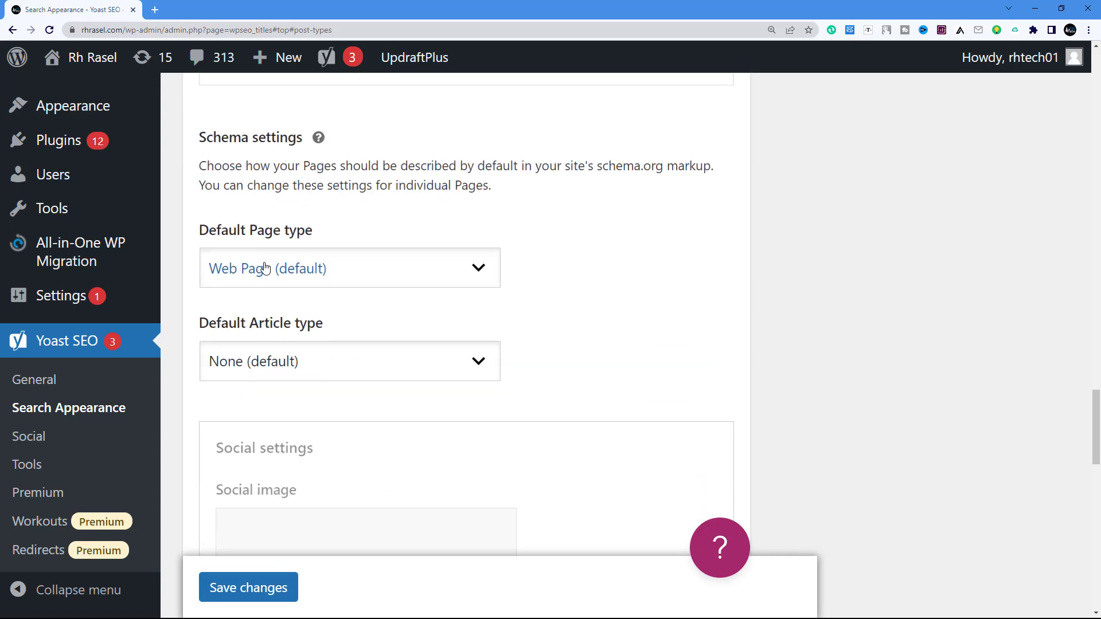
scroll(300, 278, "up", 4)
scroll(332, 278, "down", 1)
scroll(331, 279, "up", 14)
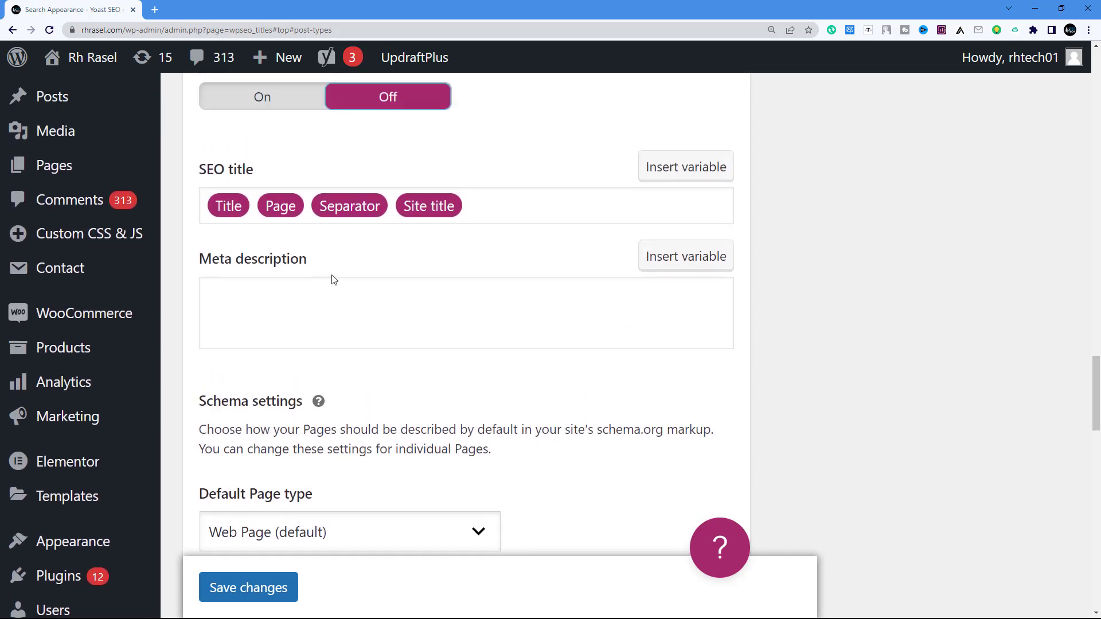
left_click(725, 359)
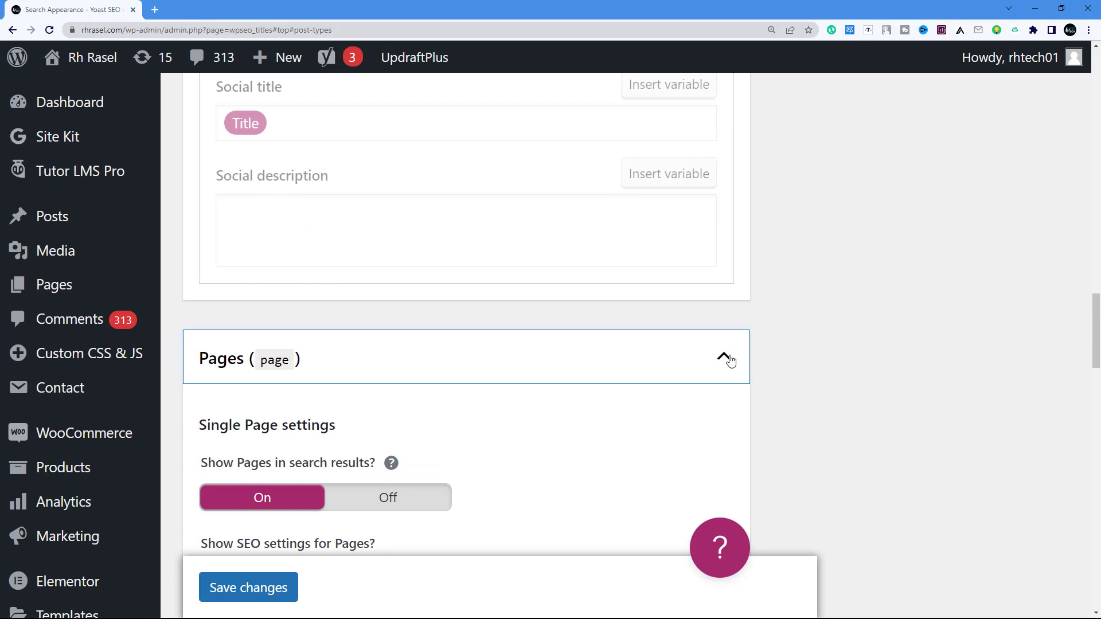
Expand the Landing Pages content type, turn off "Show SEO settings for Landing Pages?" and collapse the section again
scroll(544, 172, "down", 5)
left_click(542, 171)
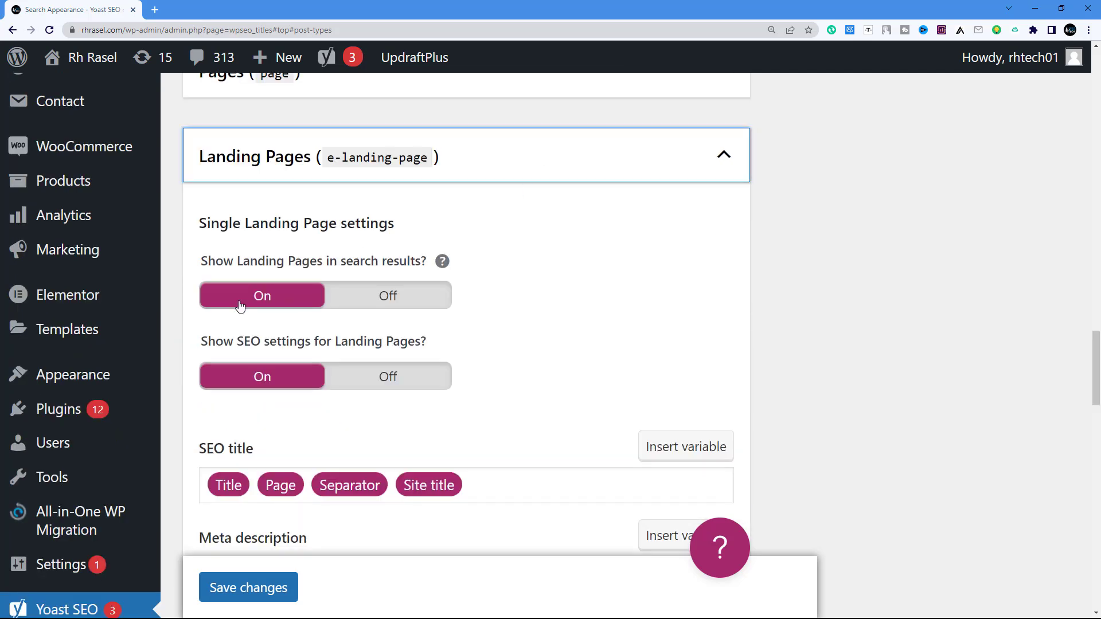
left_click(387, 377)
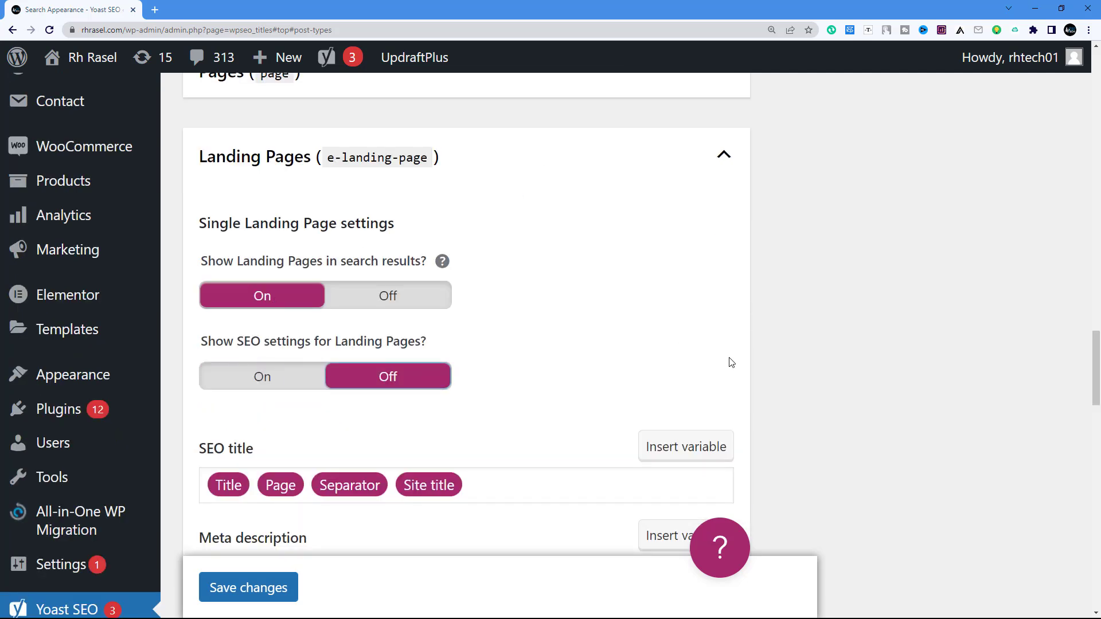
scroll(608, 349, "down", 2)
scroll(709, 290, "up", 2)
left_click(719, 158)
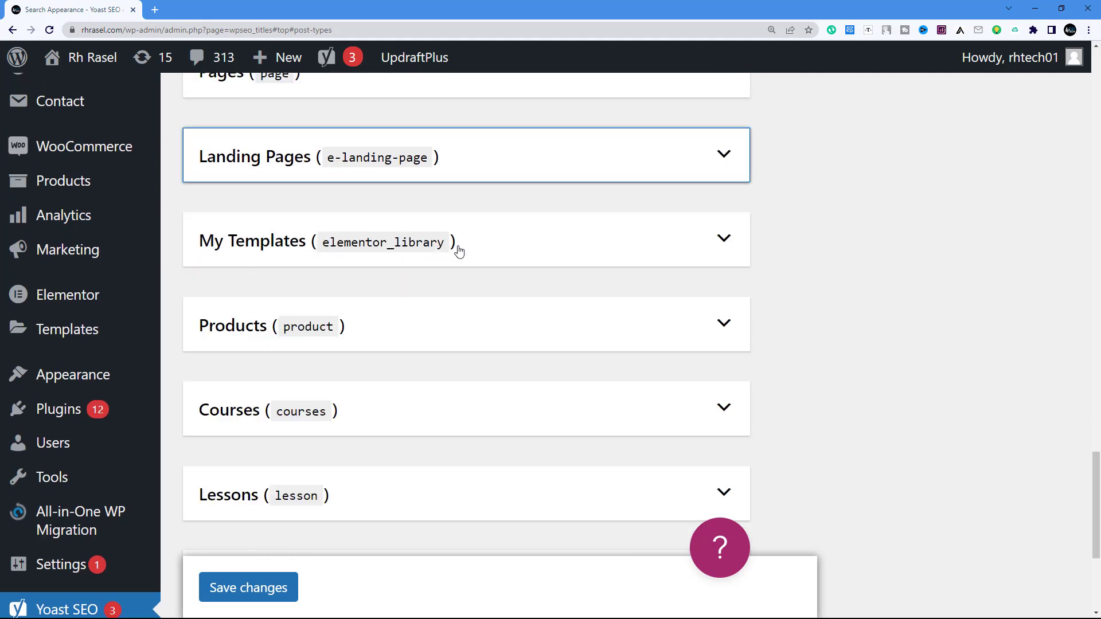
Expand the Products content type, turn off "Show SEO settings for Products?" and collapse the section again
left_click(436, 349)
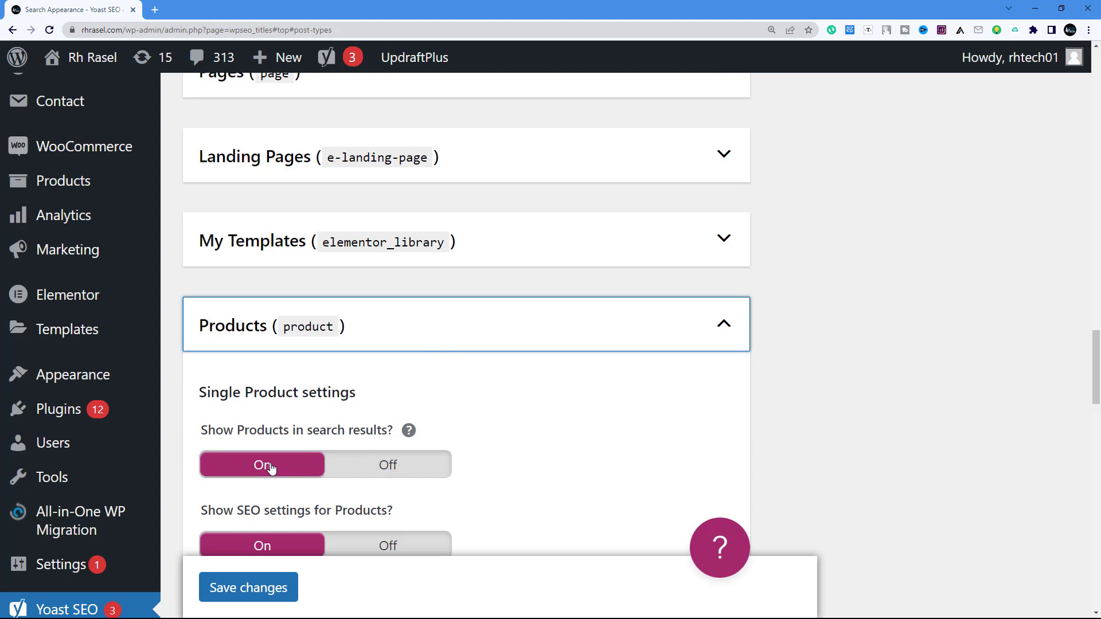
scroll(309, 420, "down", 3)
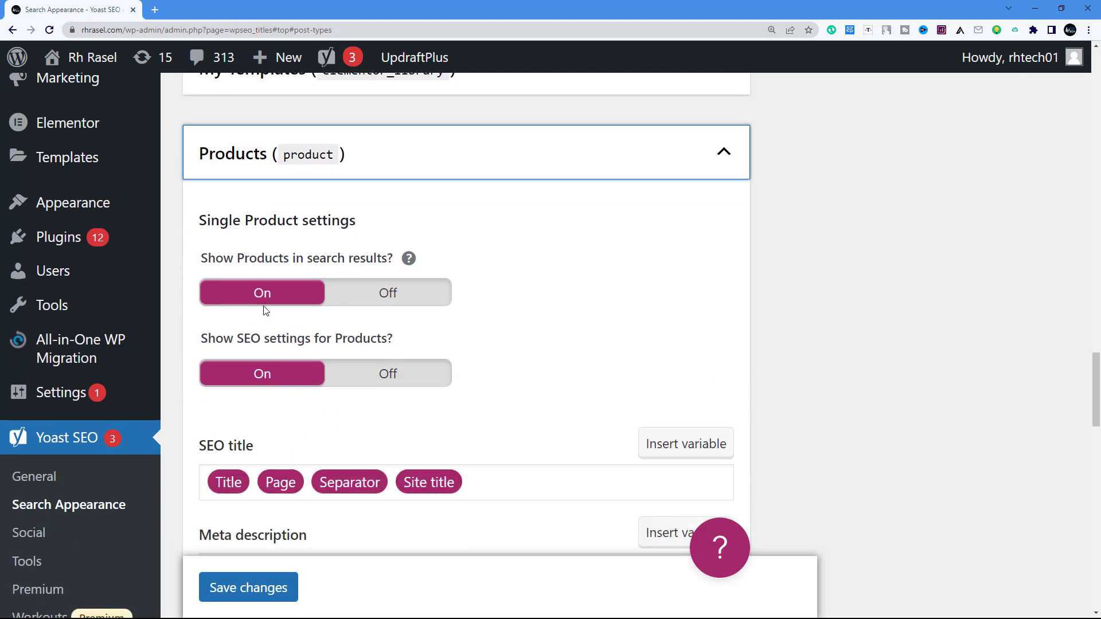
left_click(367, 371)
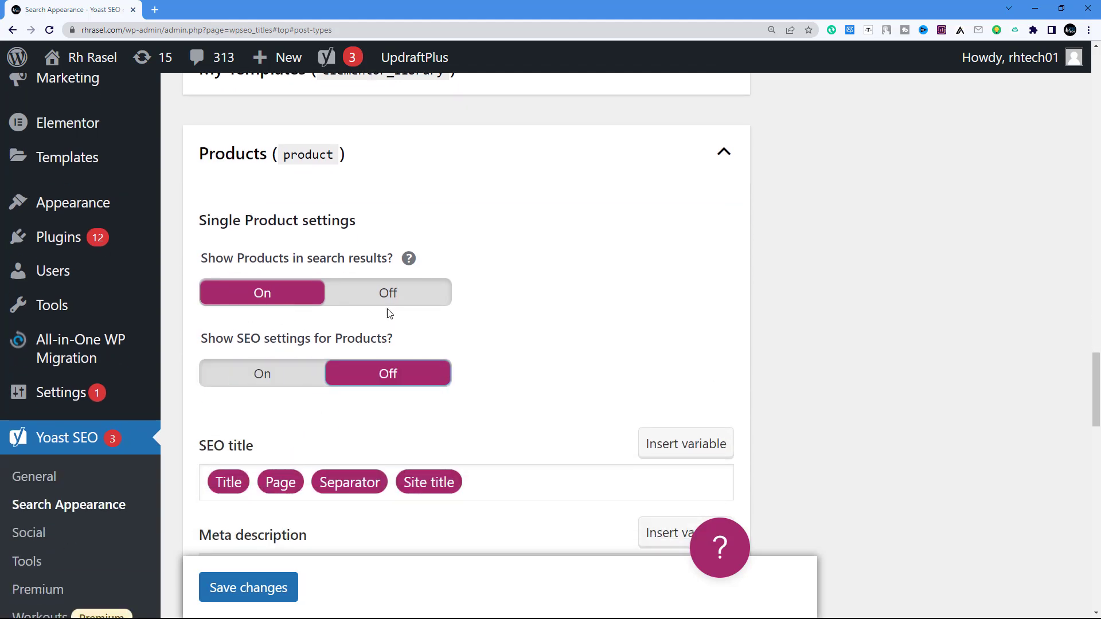
left_click(727, 151)
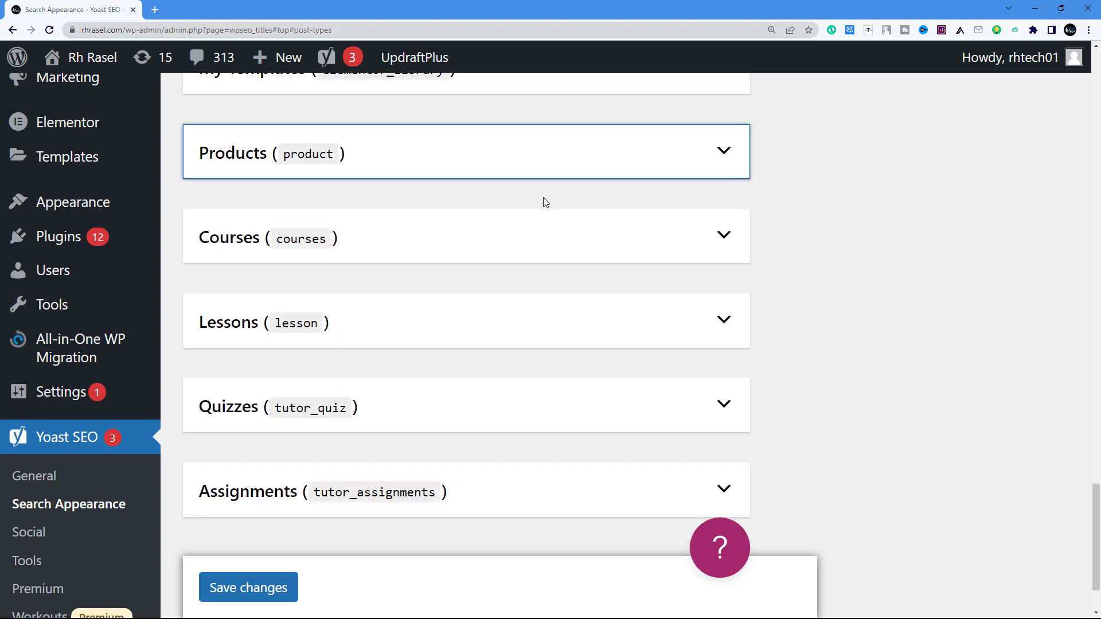
Turn off "Show SEO settings for Courses?" in the Courses content type, collapse it and save the Content Types changes
scroll(380, 187, "down", 1)
left_click(378, 186)
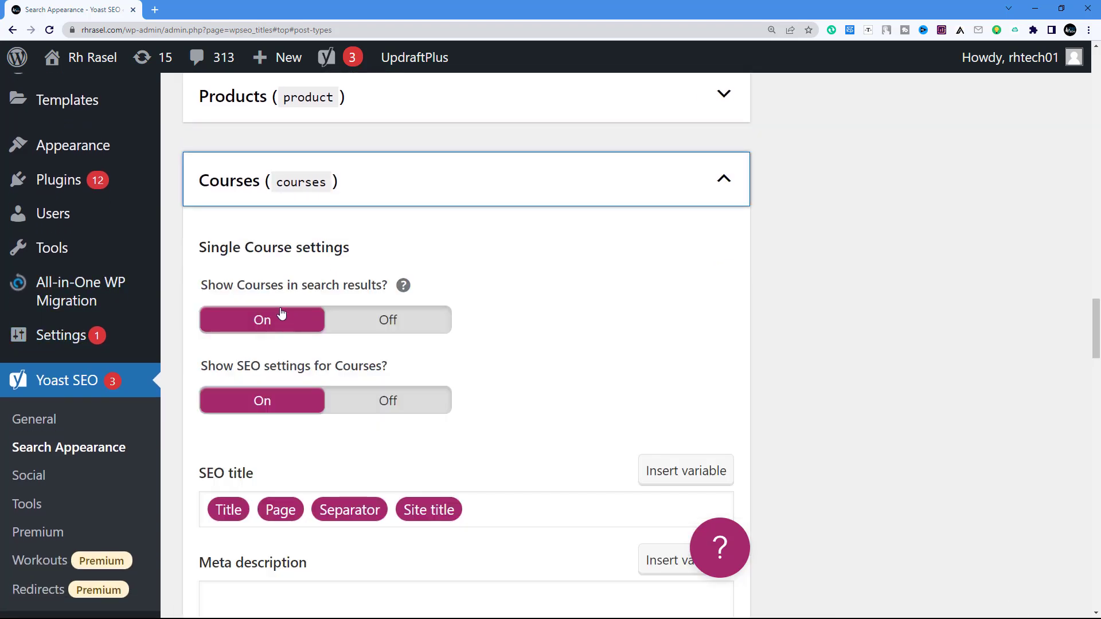
left_click(388, 400)
scroll(477, 382, "down", 4)
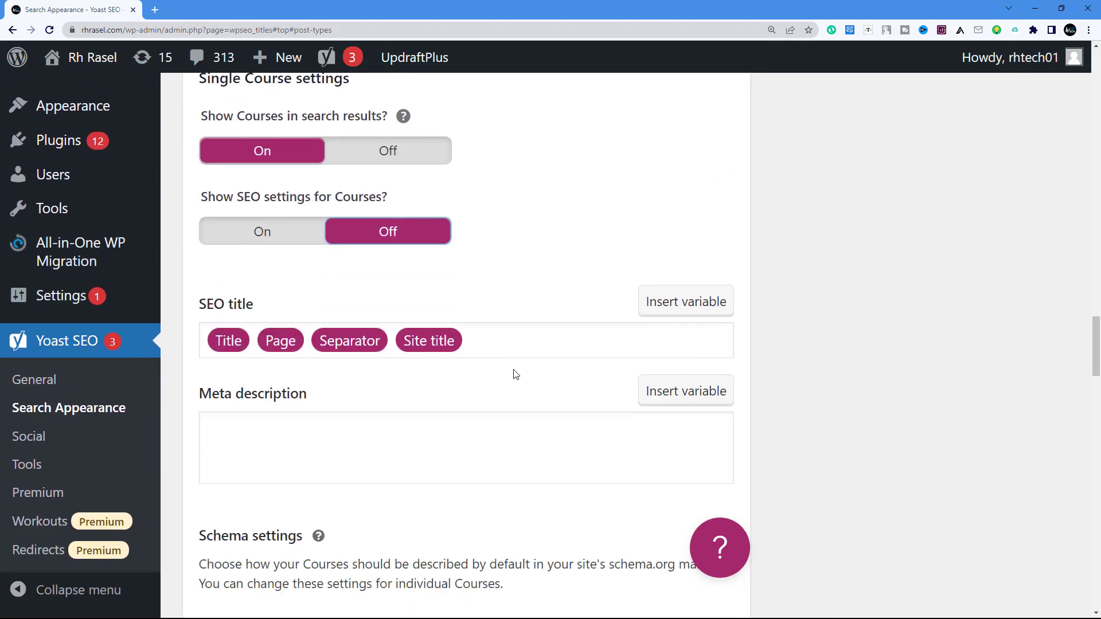
scroll(631, 342, "up", 12)
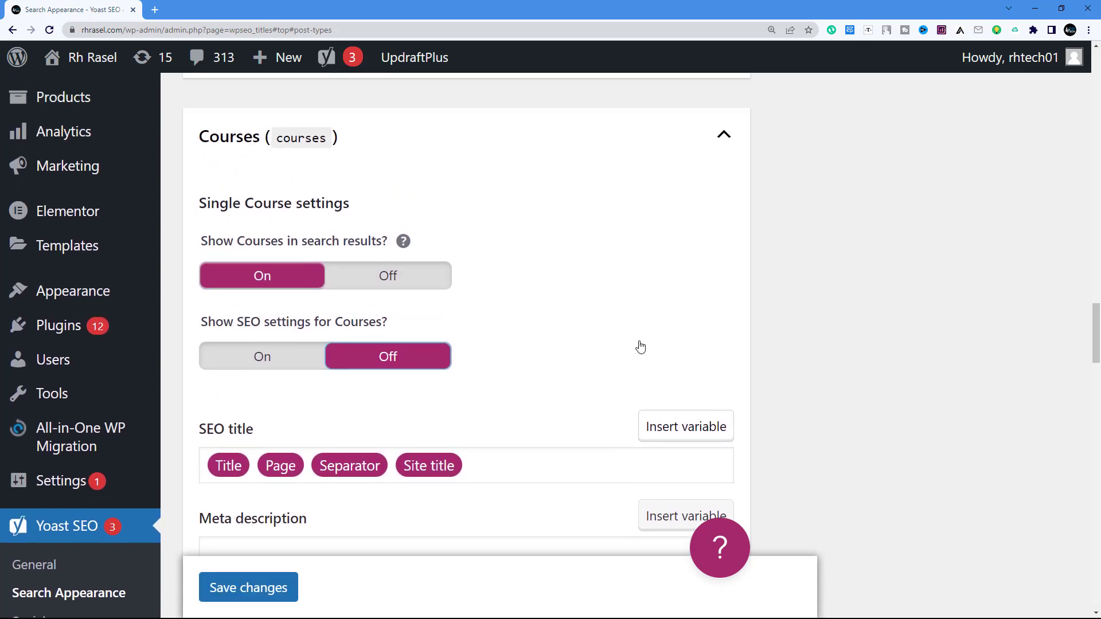
scroll(734, 348, "down", 1)
scroll(734, 348, "down", 3)
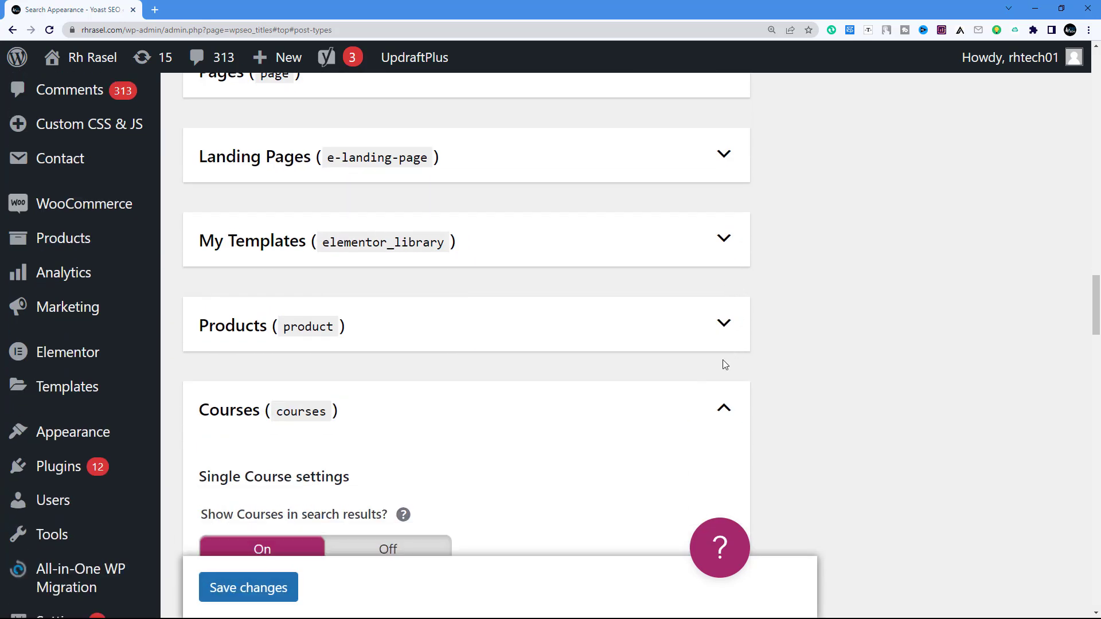
left_click(724, 406)
scroll(625, 402, "down", 4)
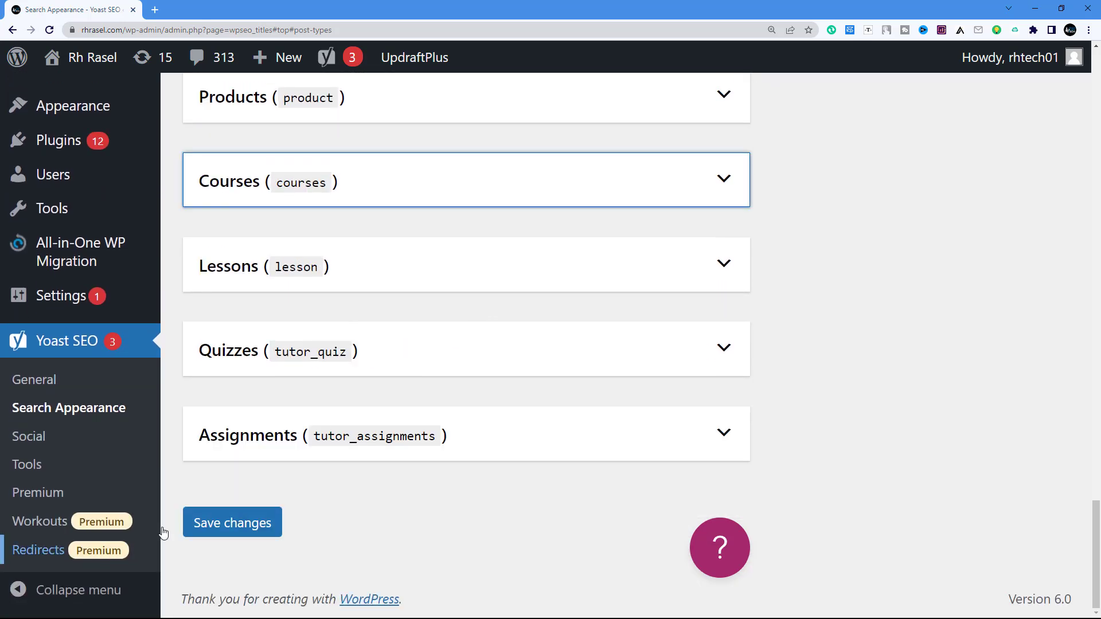
left_click(246, 523)
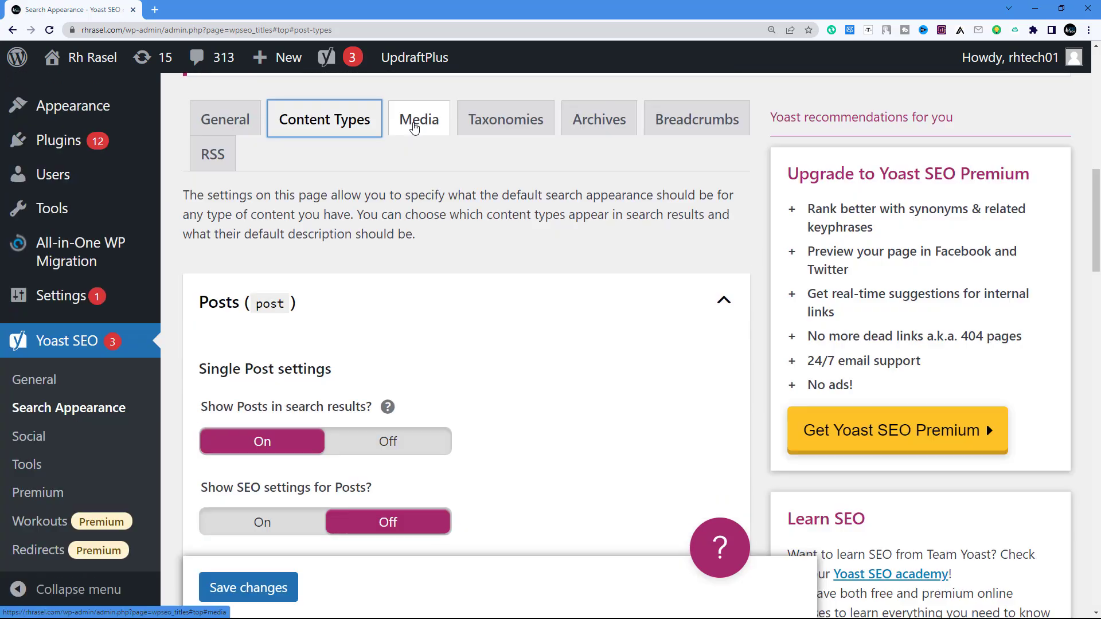
Review the Media attachment URL setting and the Categories taxonomy settings, and collapse the Categories section
left_click(415, 128)
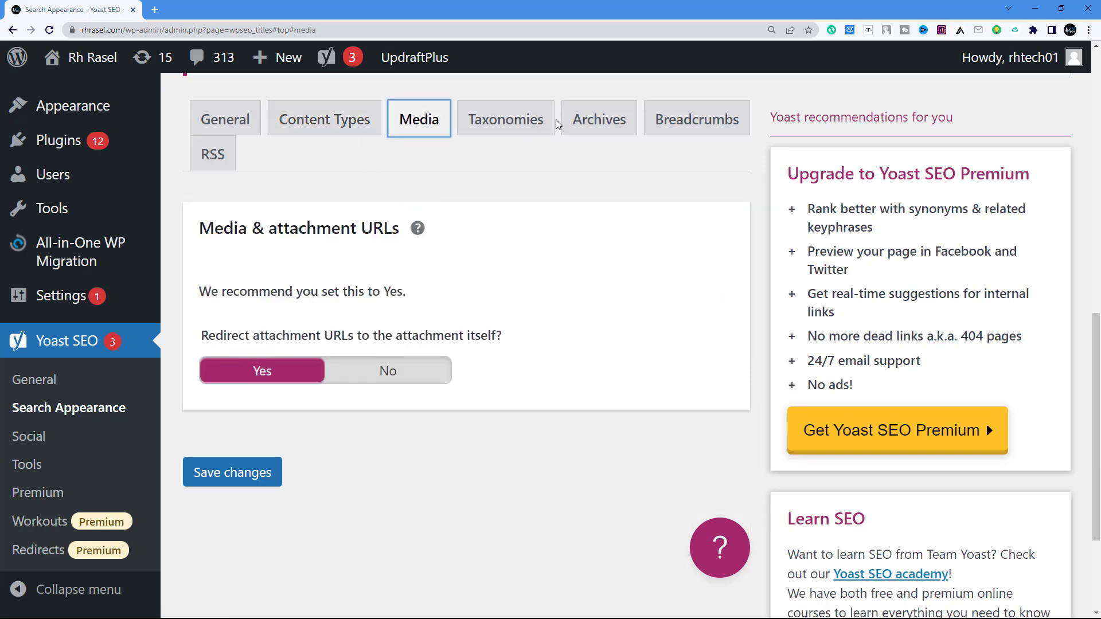
left_click(518, 135)
scroll(480, 247, "down", 1)
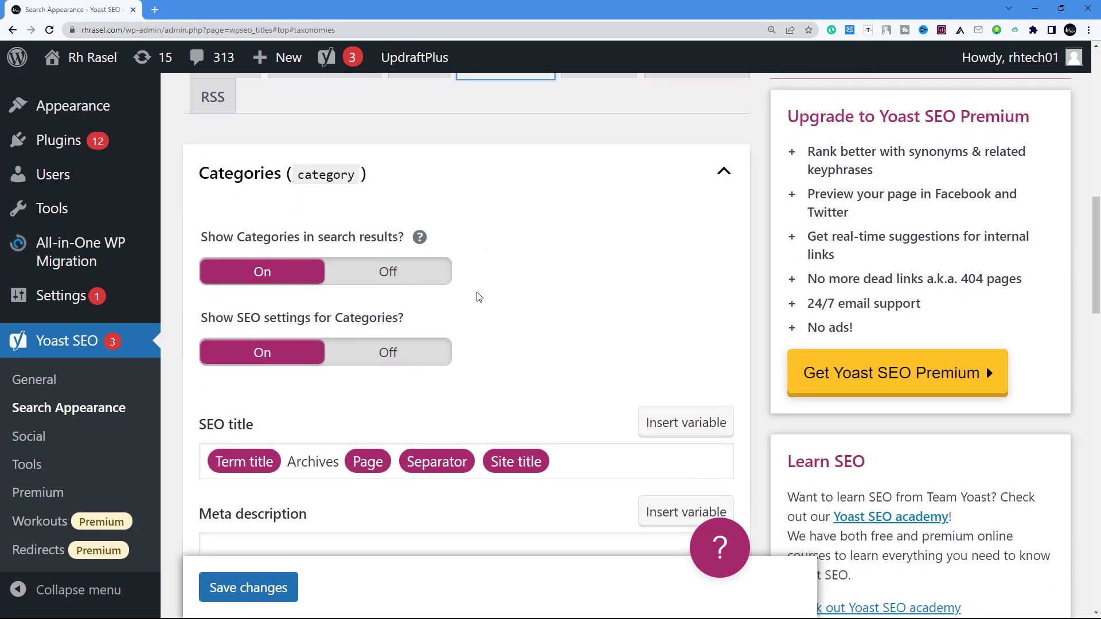
scroll(476, 298, "down", 1)
scroll(479, 298, "up", 1)
left_click(725, 172)
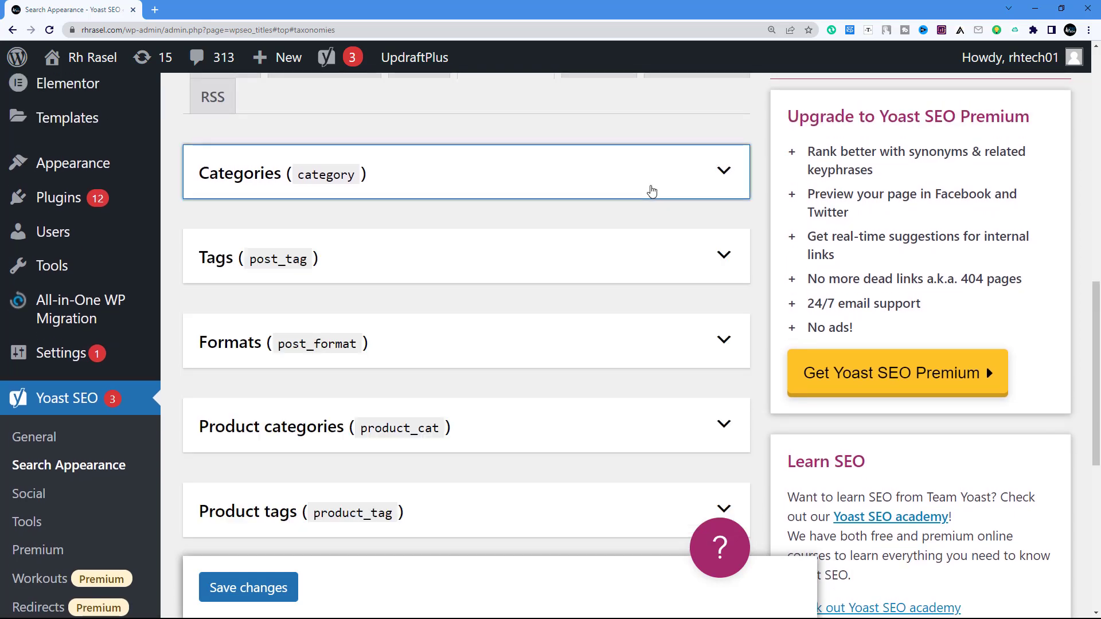
Turn off both search results and SEO settings for the post_tag Tags taxonomy and collapse its section
left_click(479, 270)
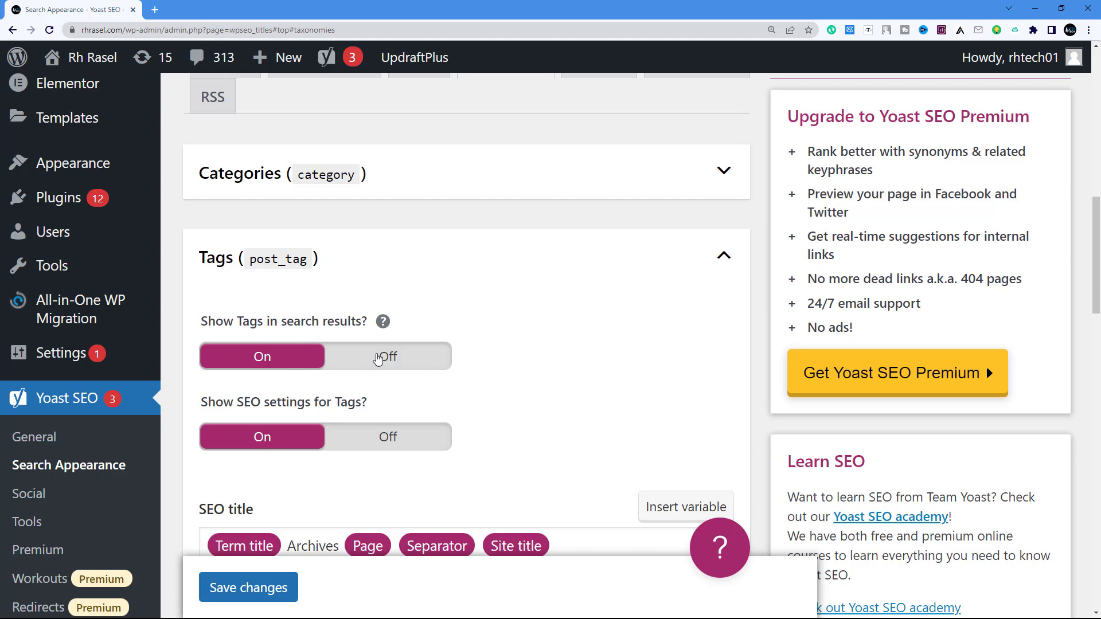
left_click(380, 360)
left_click(384, 451)
scroll(479, 413, "down", 3)
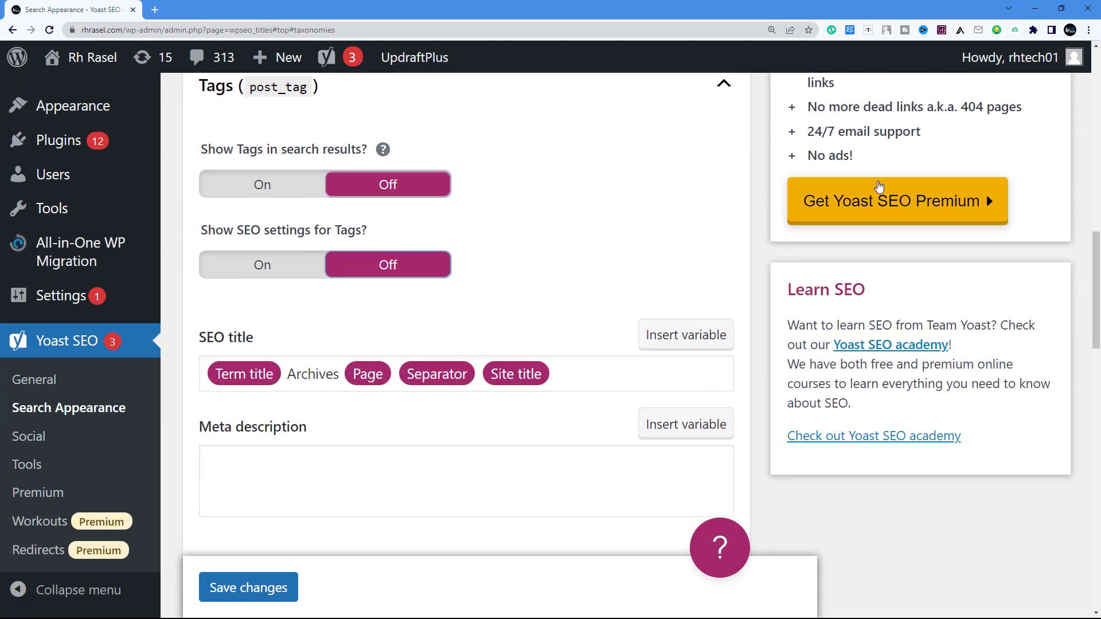
left_click(721, 86)
Turn off both search results and SEO settings for the course-tag Tags taxonomy and save the Taxonomies changes
scroll(454, 313, "down", 2)
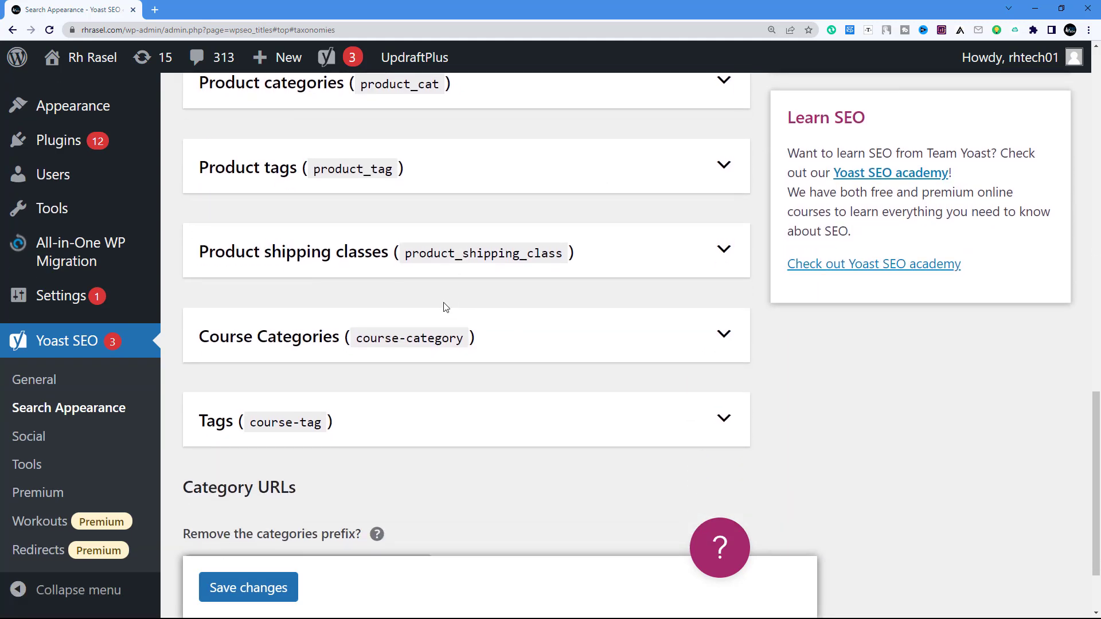
scroll(427, 183, "up", 1)
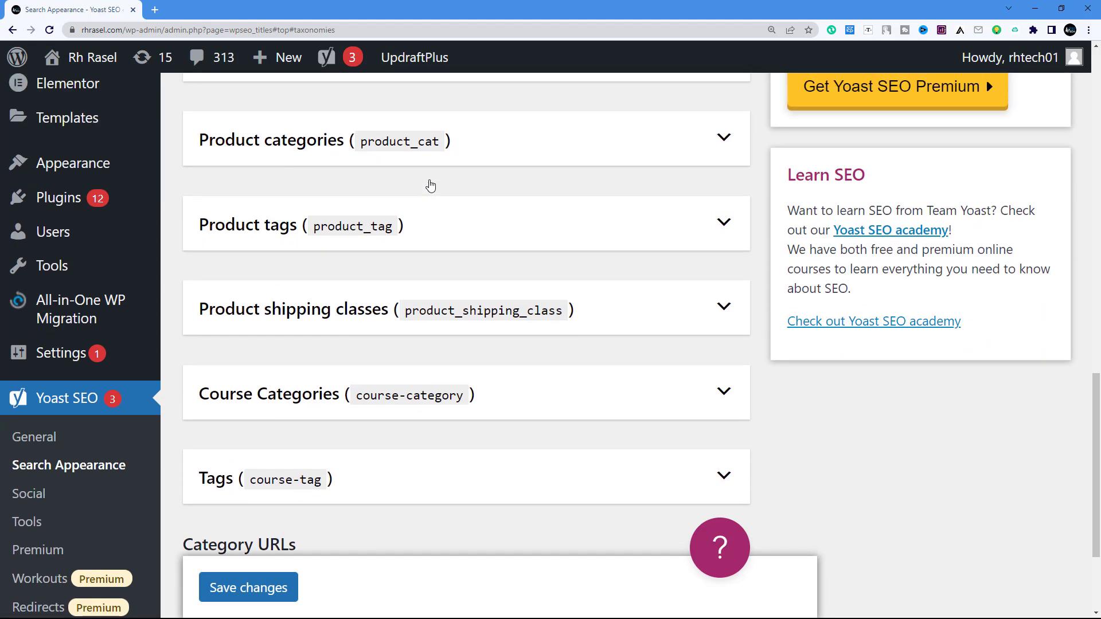
scroll(415, 260, "down", 2)
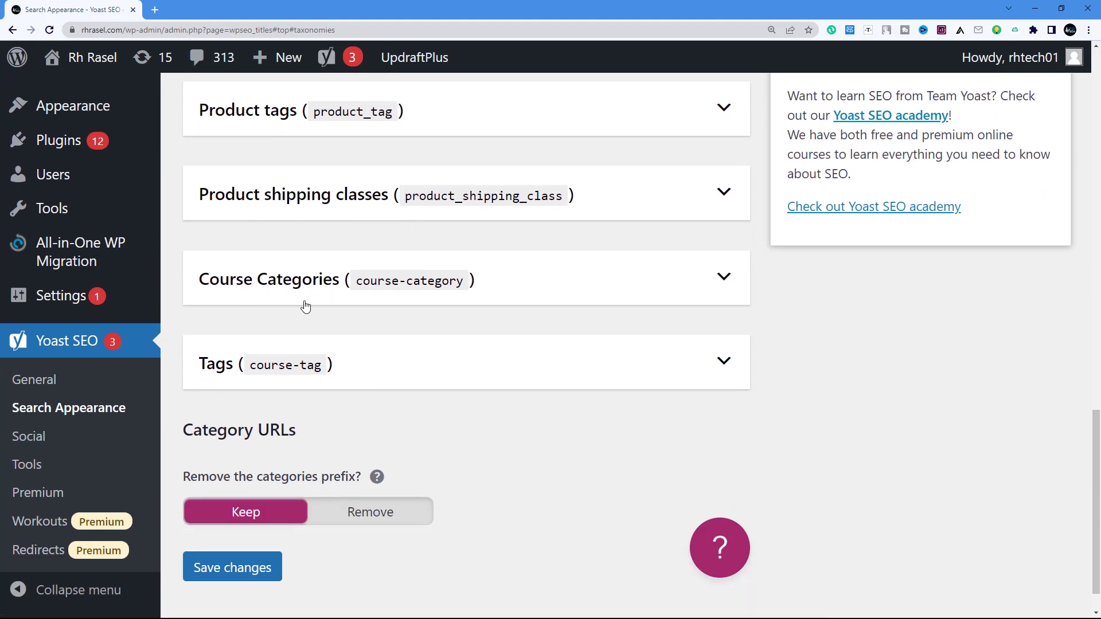
left_click(390, 378)
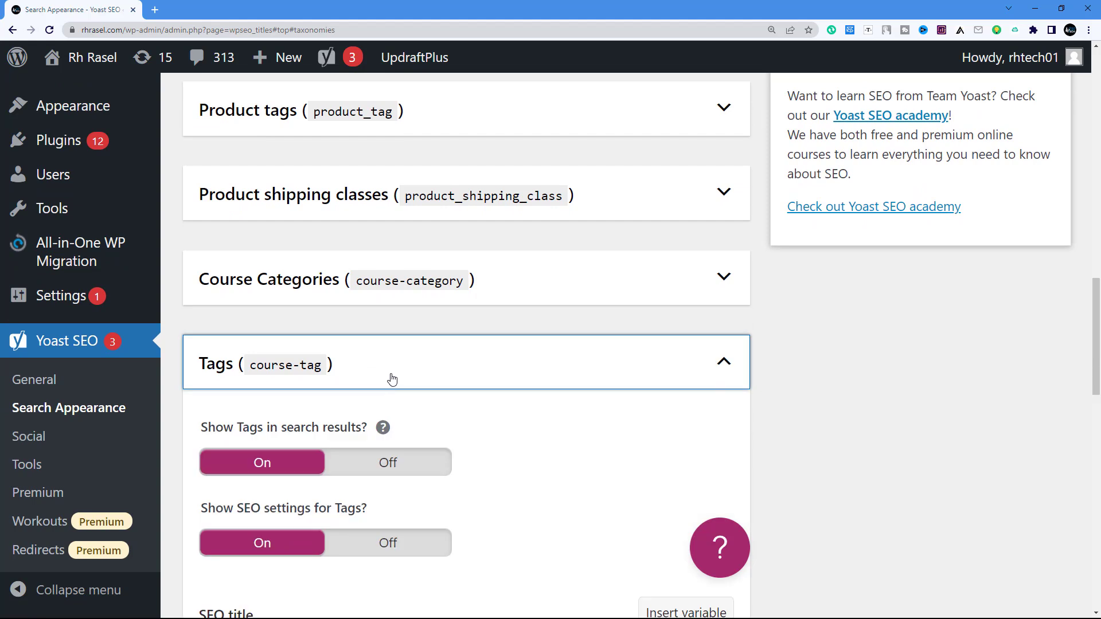
left_click(414, 474)
scroll(587, 385, "down", 2)
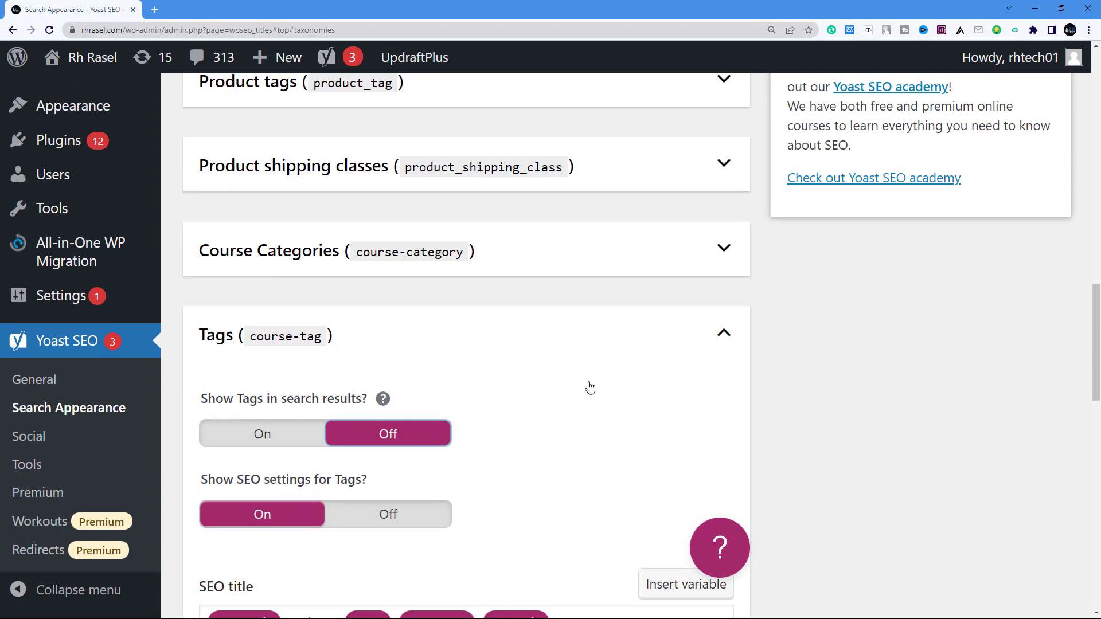
left_click(411, 437)
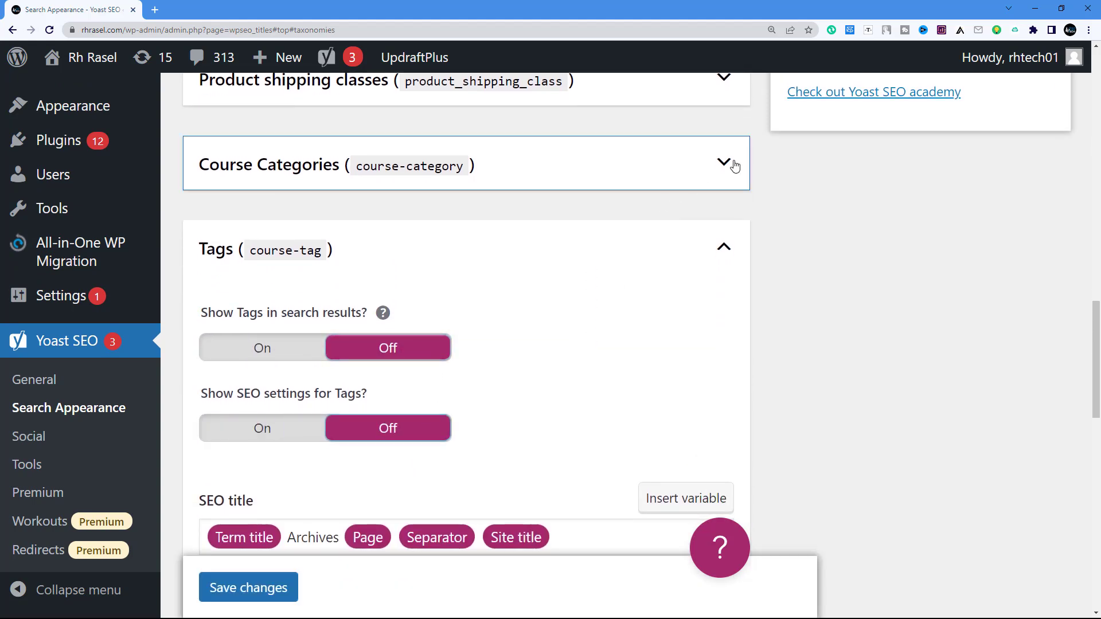
left_click(732, 164)
scroll(560, 263, "up", 6)
scroll(564, 265, "up", 5)
scroll(533, 292, "down", 2)
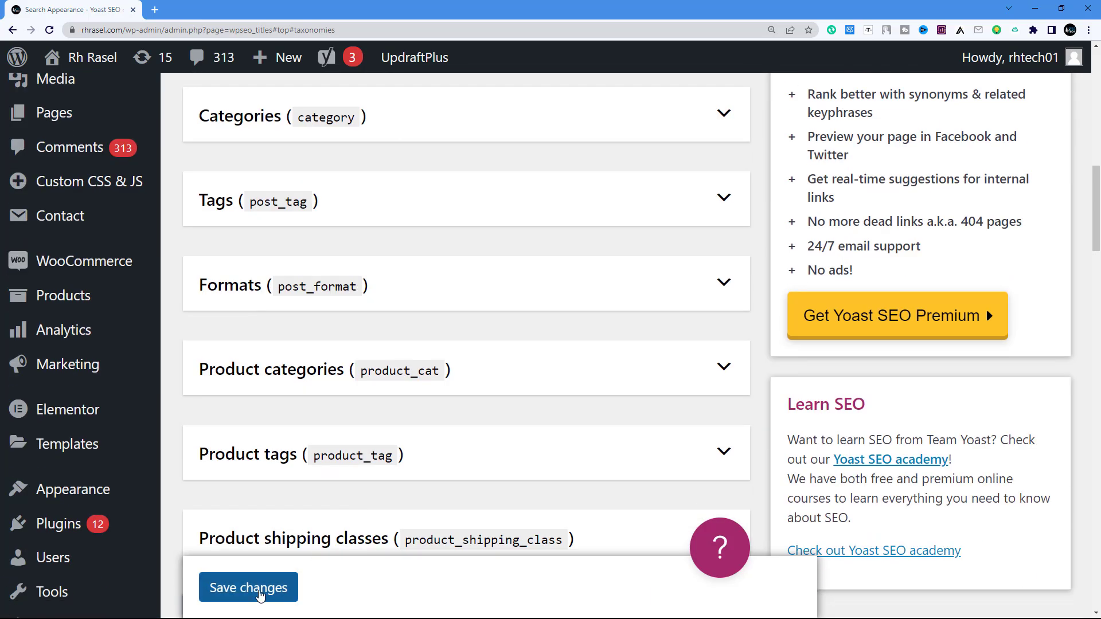
left_click(289, 588)
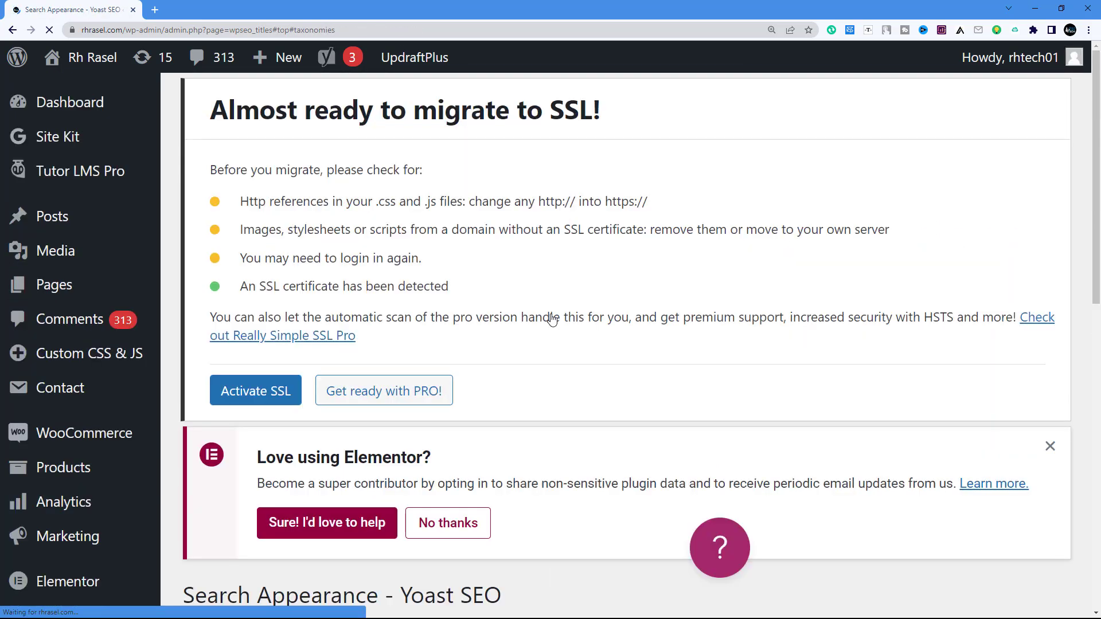
In the Archives settings, collapse Author archives, turn Date archives off and save the changes
scroll(552, 319, "down", 5)
scroll(552, 319, "down", 3)
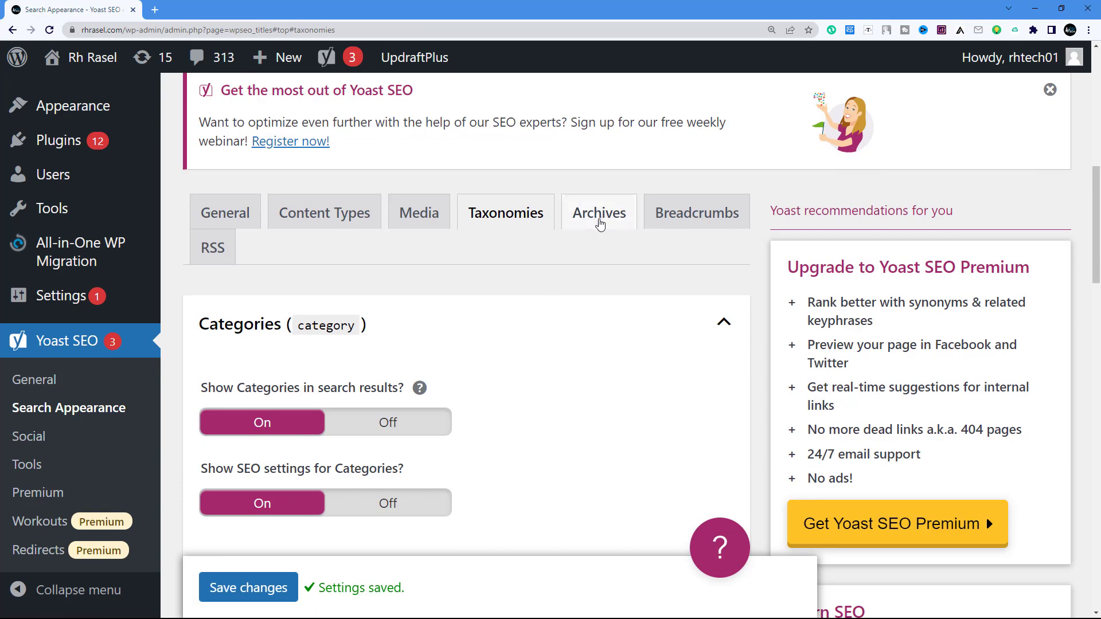
left_click(597, 222)
scroll(456, 348, "down", 1)
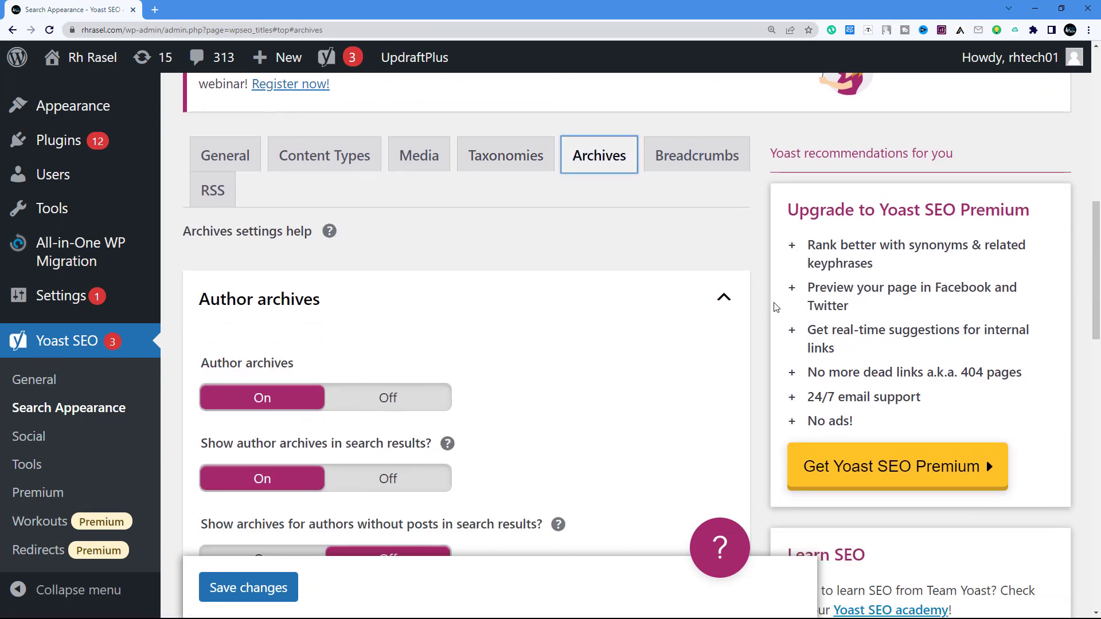
left_click(723, 298)
scroll(725, 296, "down", 1)
left_click(488, 325)
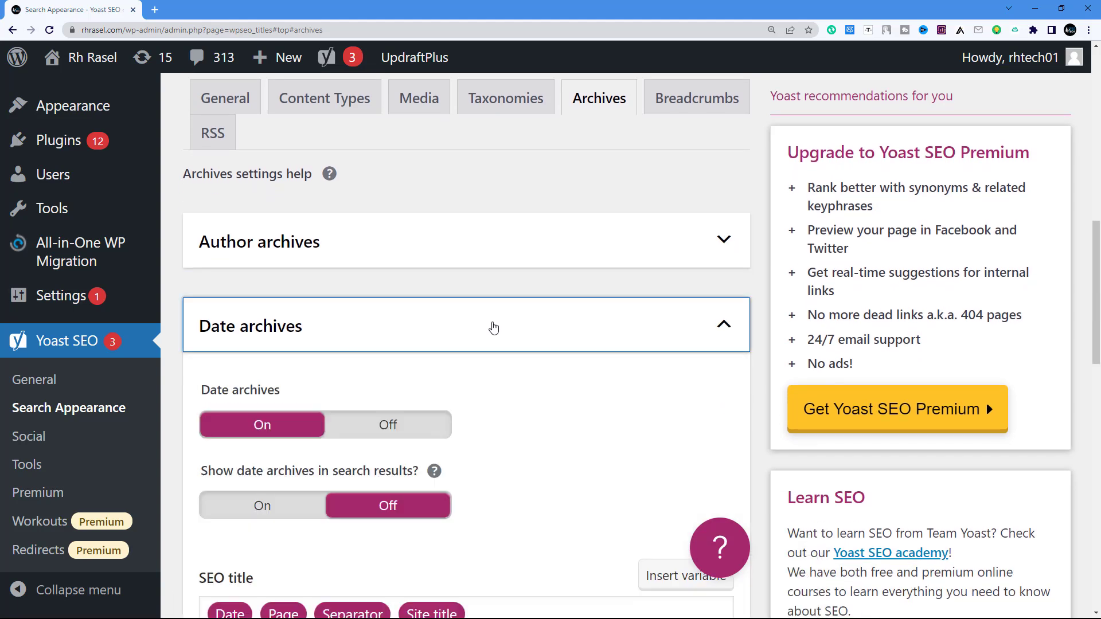
scroll(470, 324, "down", 2)
left_click(380, 309)
scroll(459, 313, "down", 1)
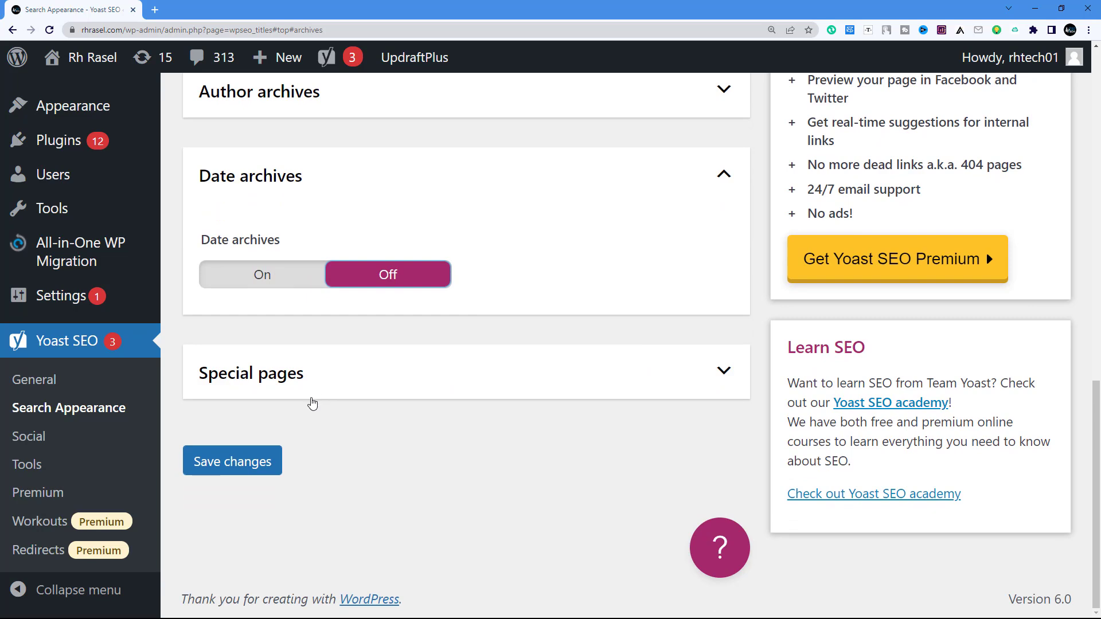
left_click(260, 462)
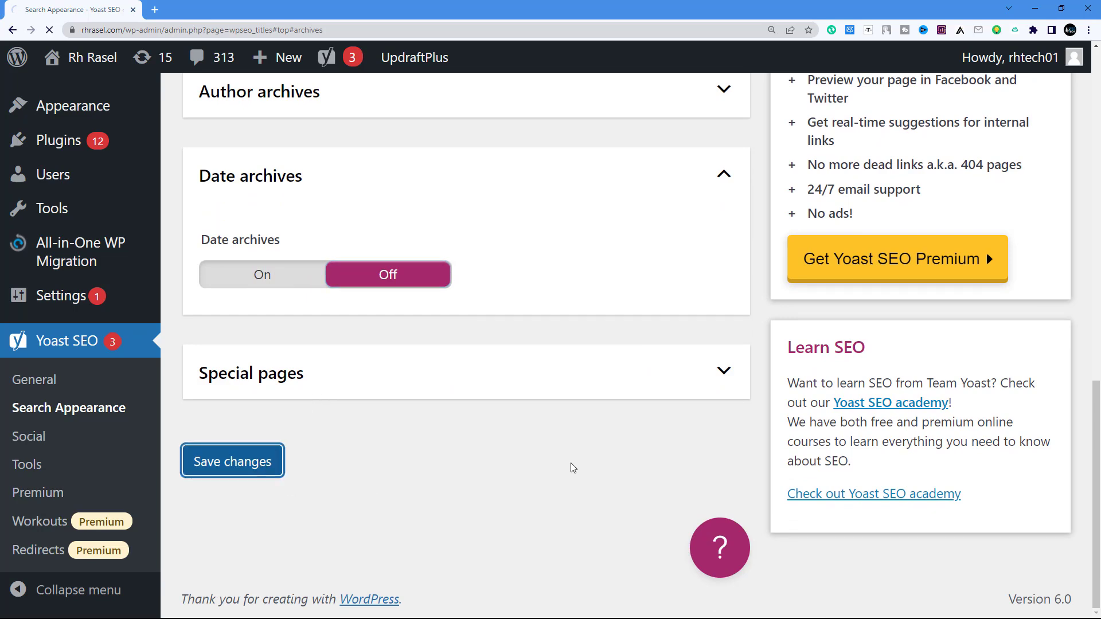
Look over the Breadcrumbs settings and the RSS feed settings with their available variables
scroll(470, 494, "down", 10)
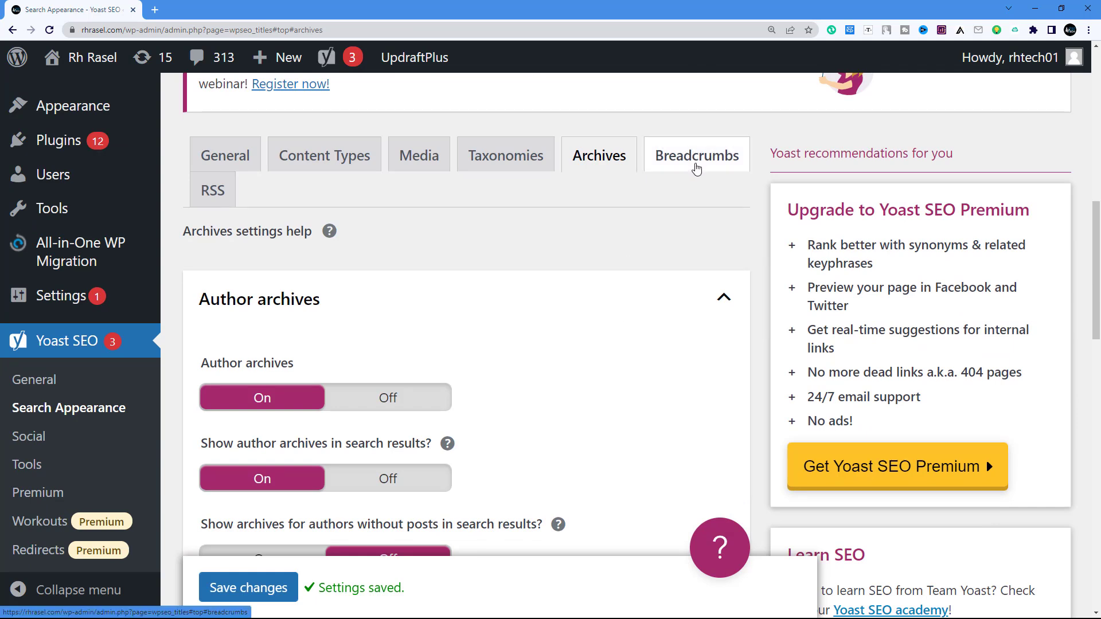
left_click(696, 166)
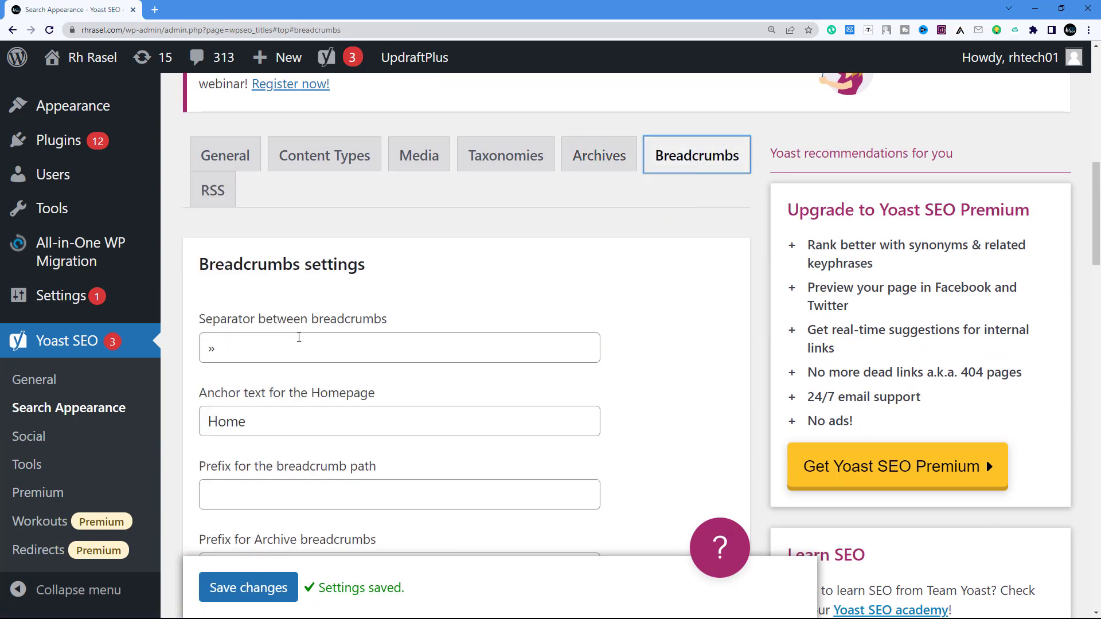
scroll(290, 326, "down", 3)
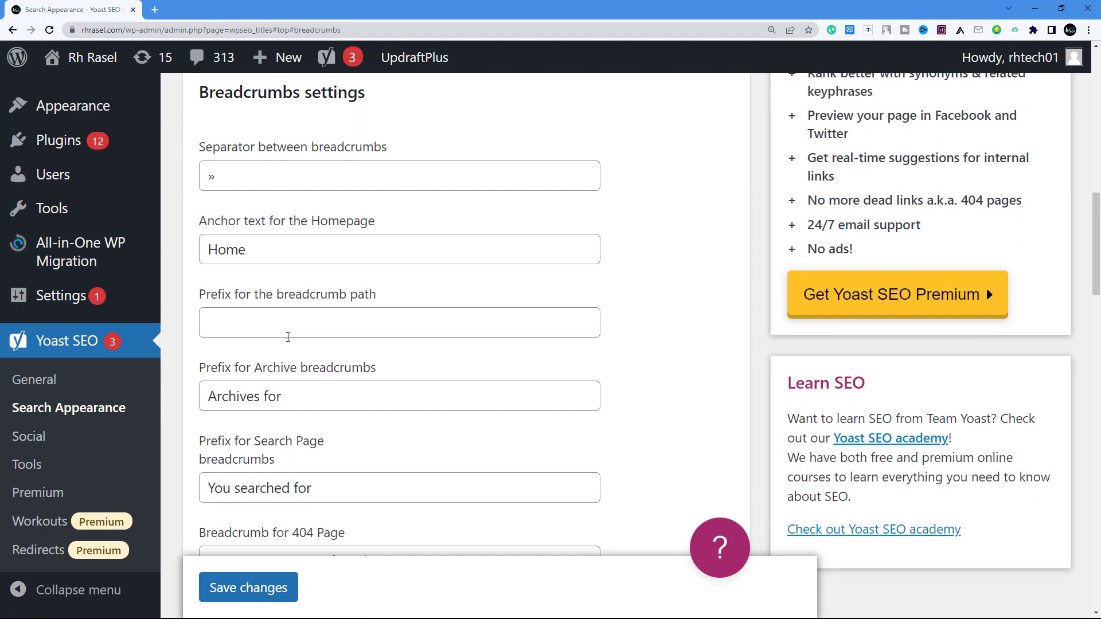
scroll(288, 336, "up", 2)
left_click(207, 135)
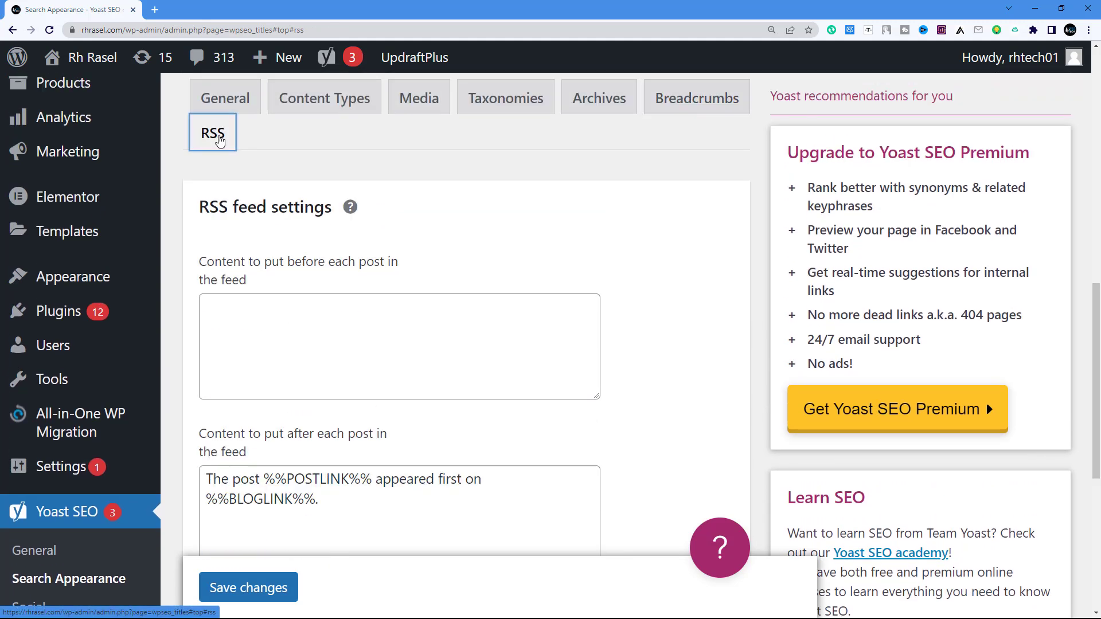
scroll(390, 398, "down", 2)
scroll(458, 429, "down", 3)
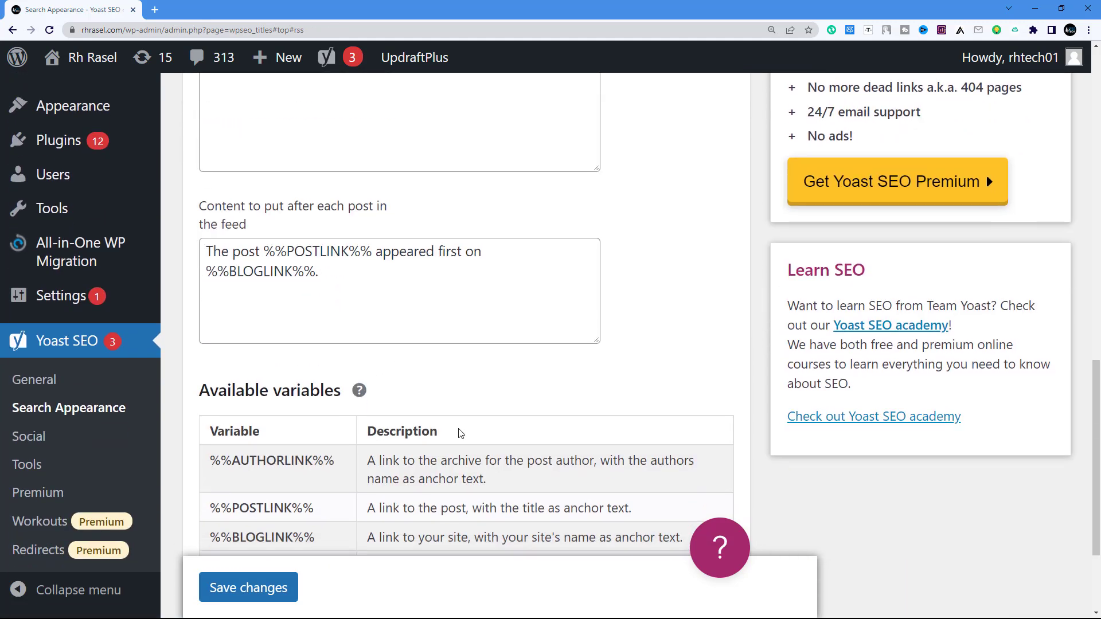
scroll(457, 428, "up", 19)
scroll(457, 434, "down", 1)
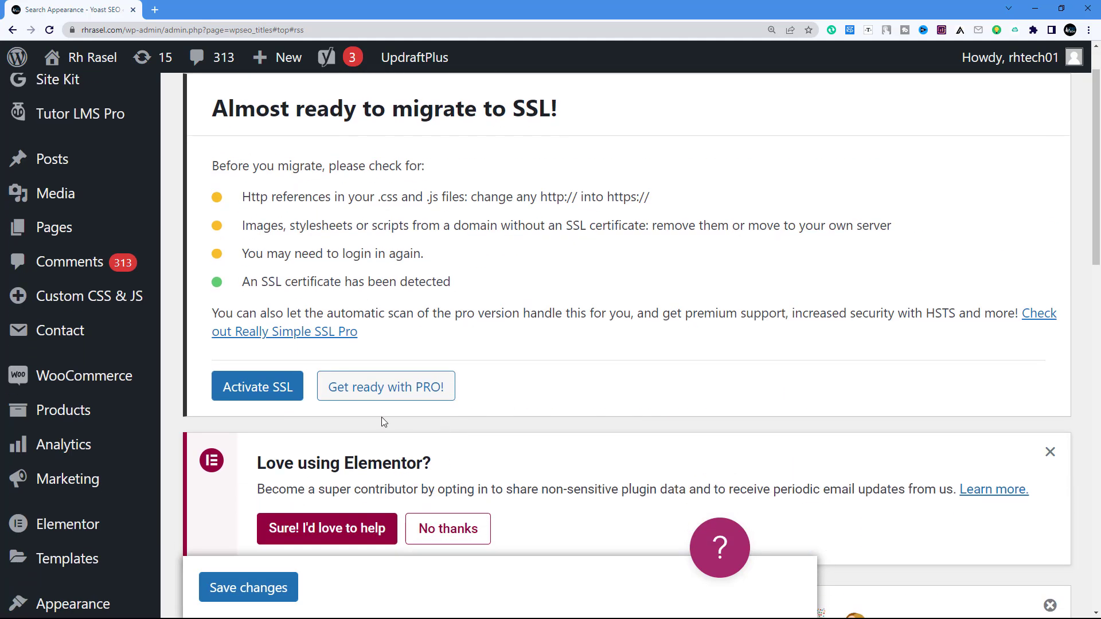